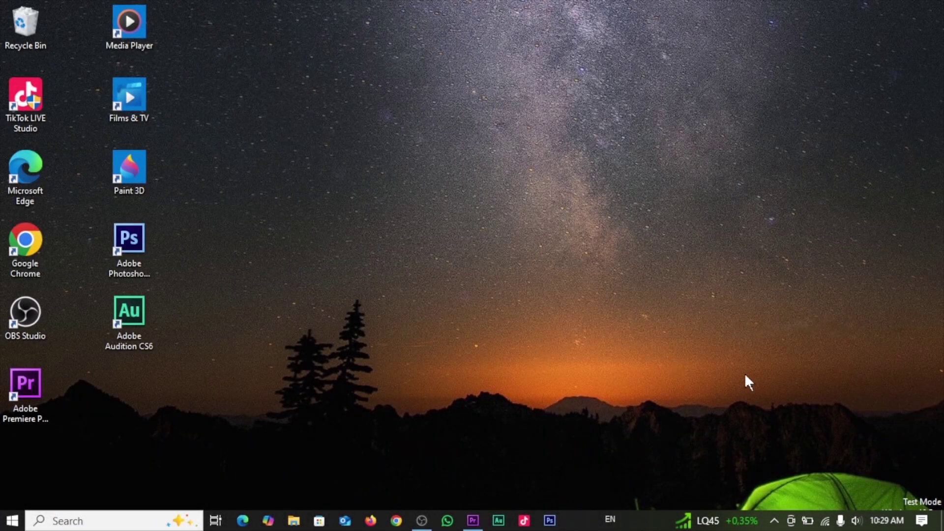
Check the current Wi-Fi connection and run Google's internet speed test in Chrome from a "test speed" search.
click(825, 520)
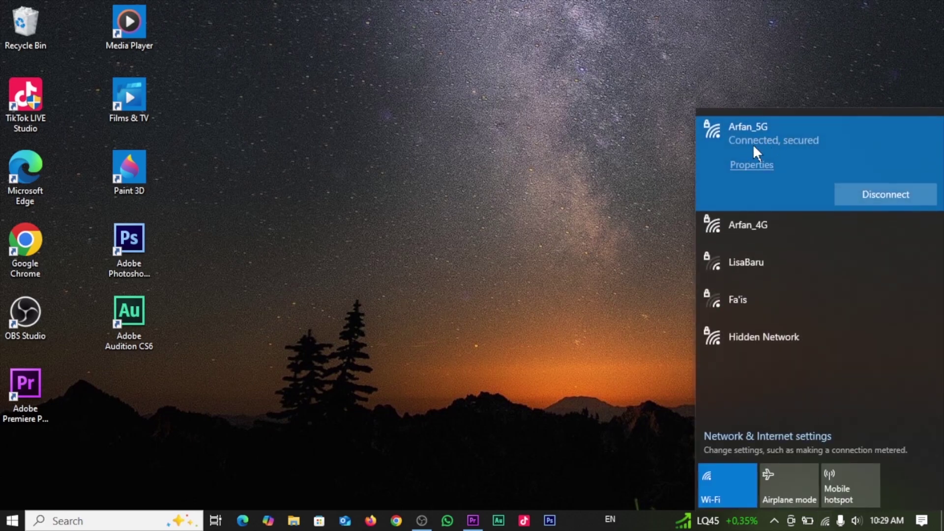
click(572, 202)
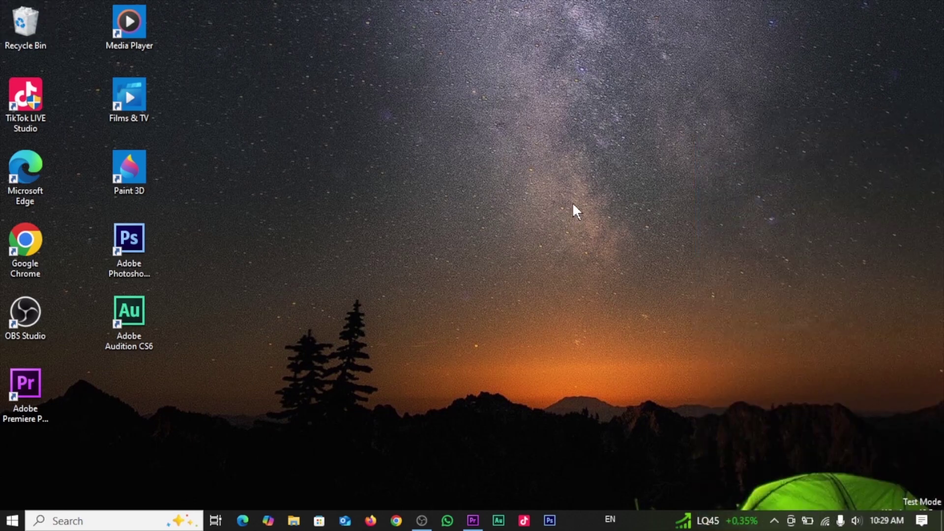
click(396, 523)
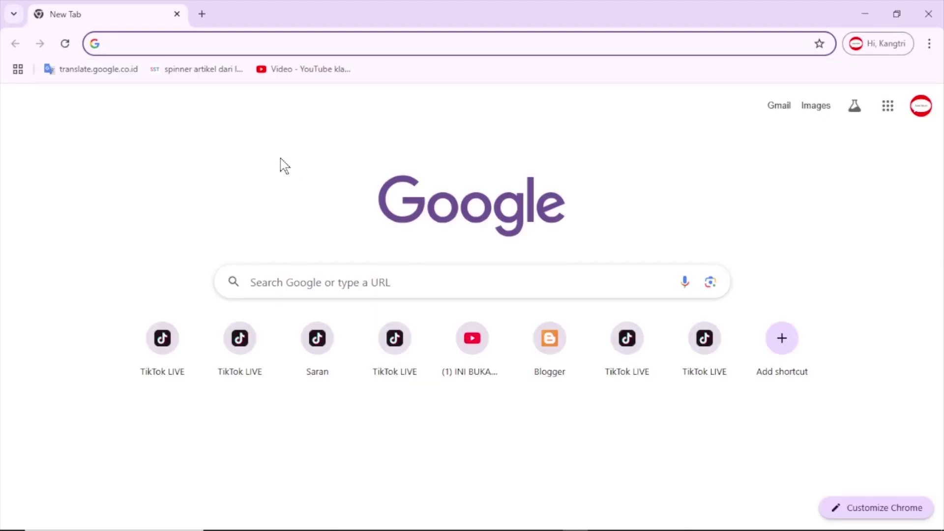
text(tiktok.com/live)
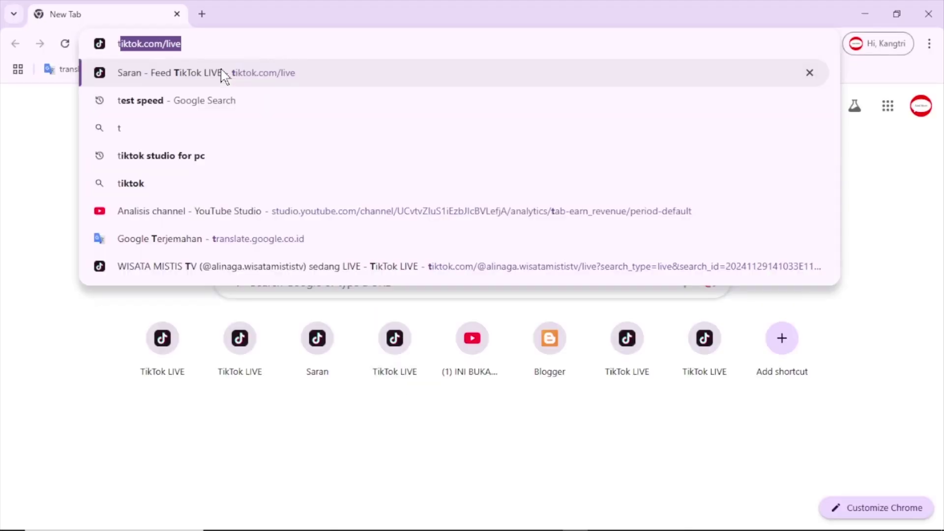
click(145, 100)
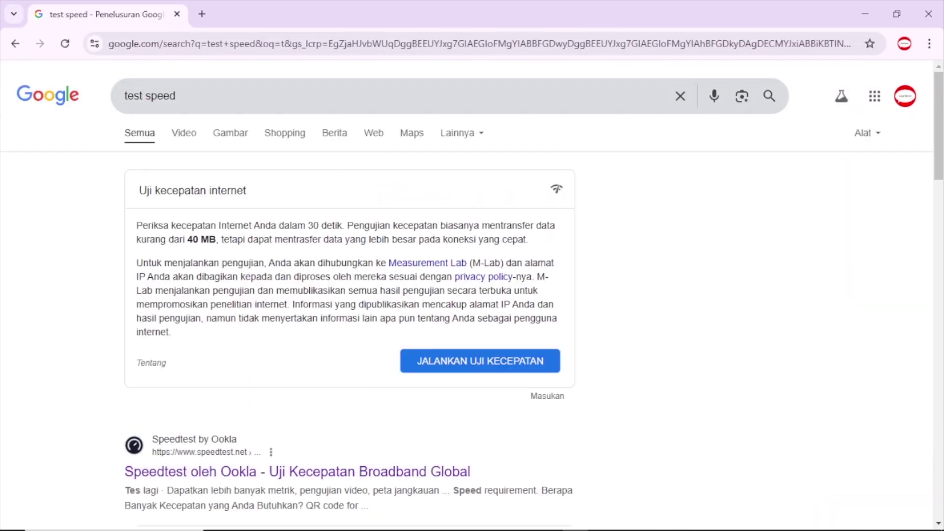
click(465, 365)
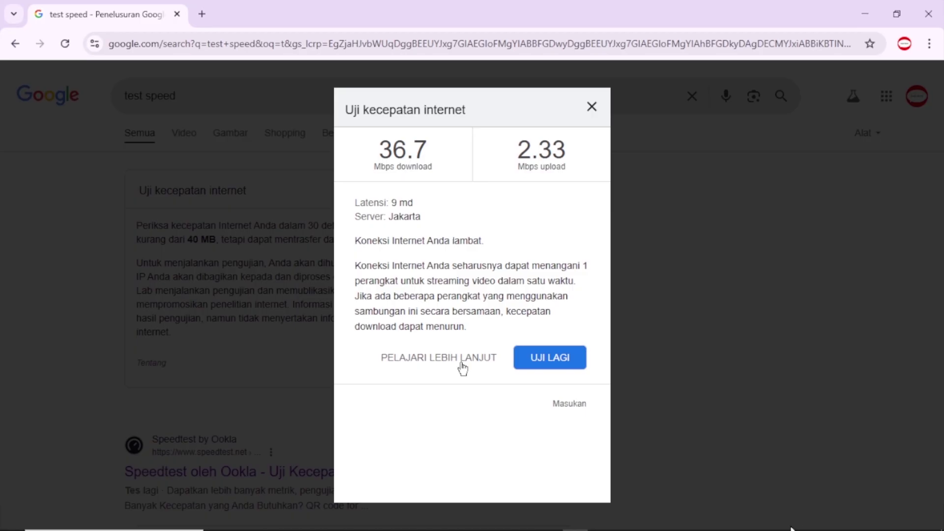
mouse_move(791, 530)
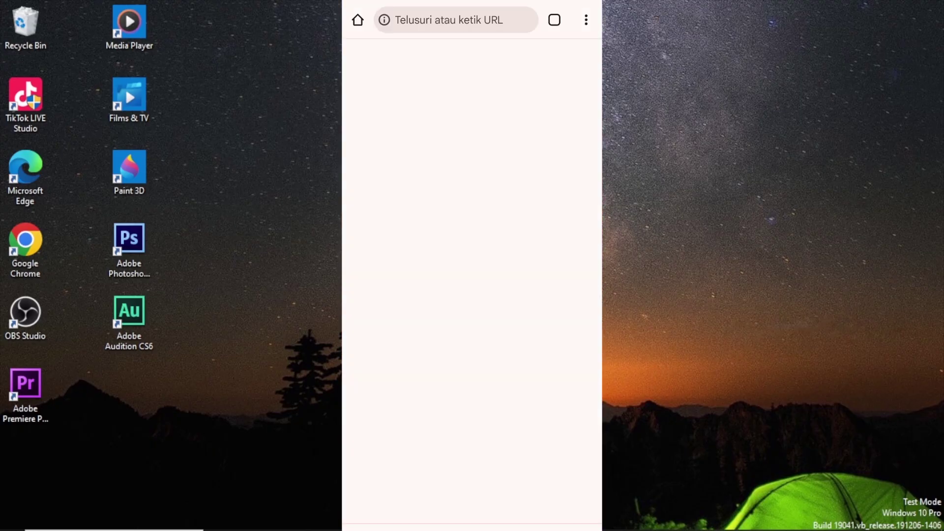
In the phone's browser, search for "test speed" and run Google's internet speed test.
click(442, 114)
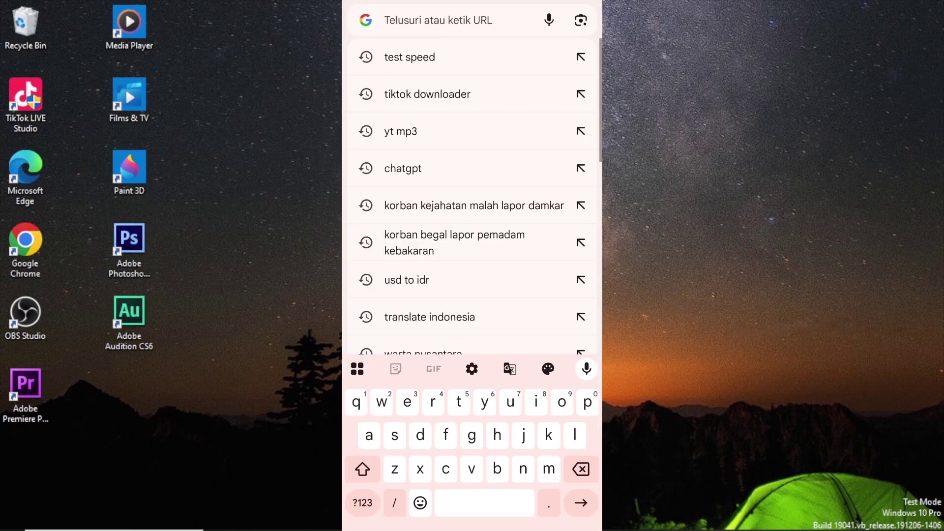
click(409, 57)
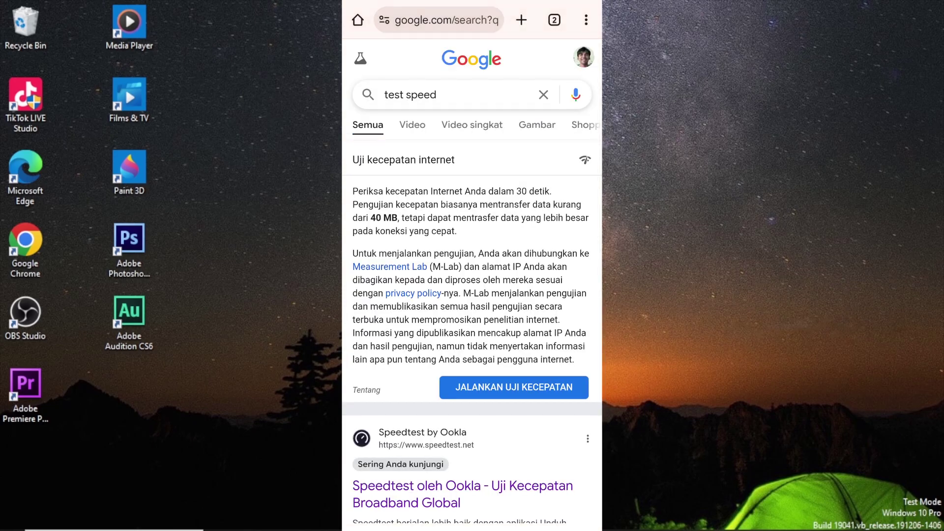
click(513, 387)
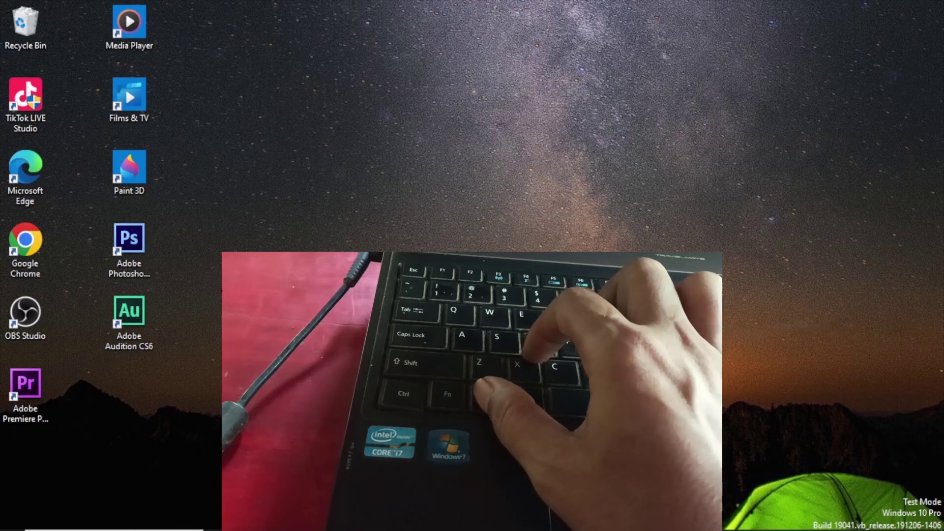
Open the network adapter options in the Windows network settings and disable the Wi-Fi adapter.
key(super+x)
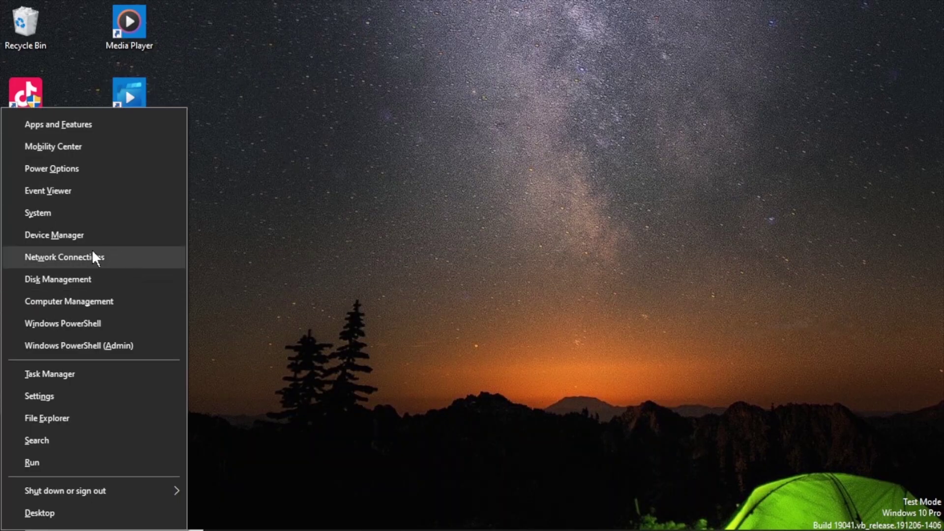
click(71, 264)
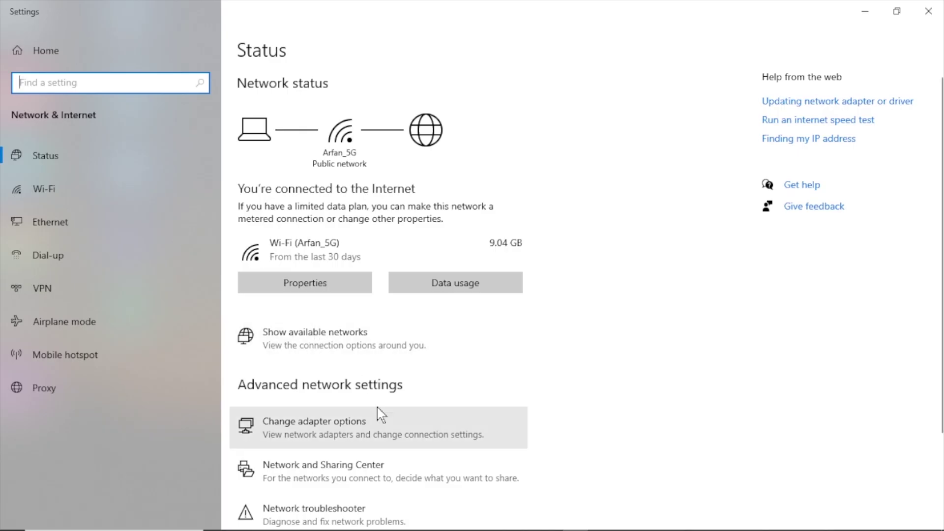
click(344, 426)
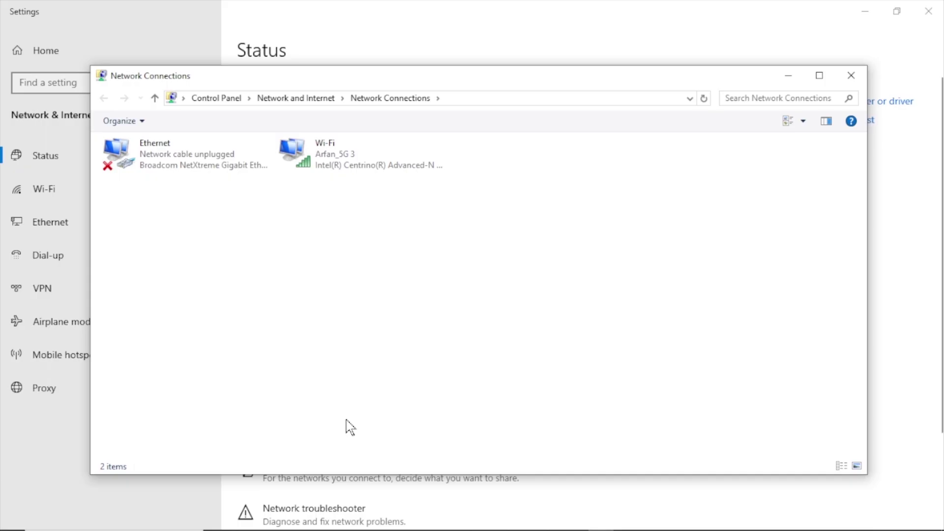
click(376, 164)
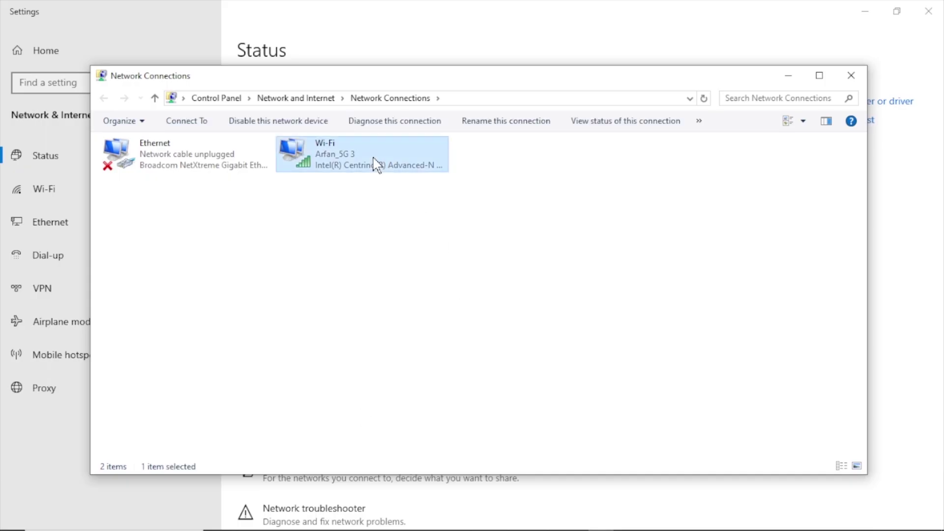
right_click(373, 159)
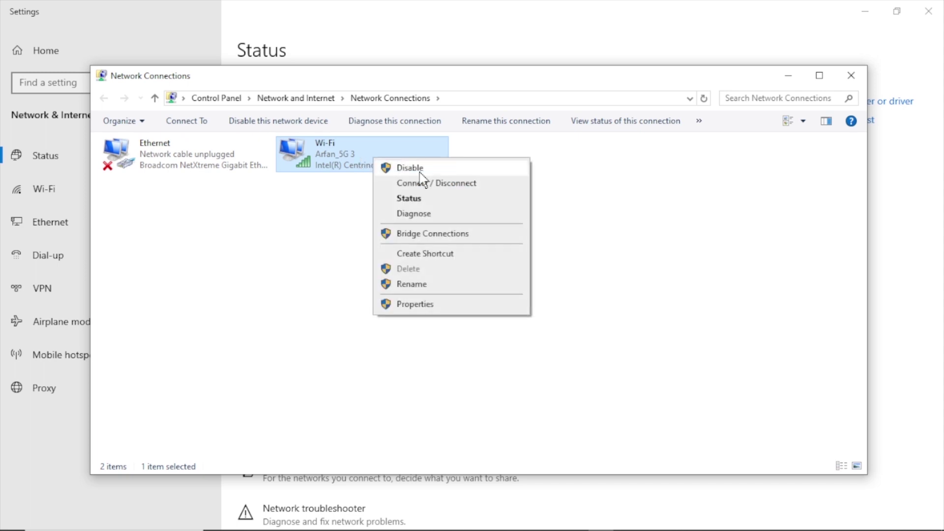
click(411, 169)
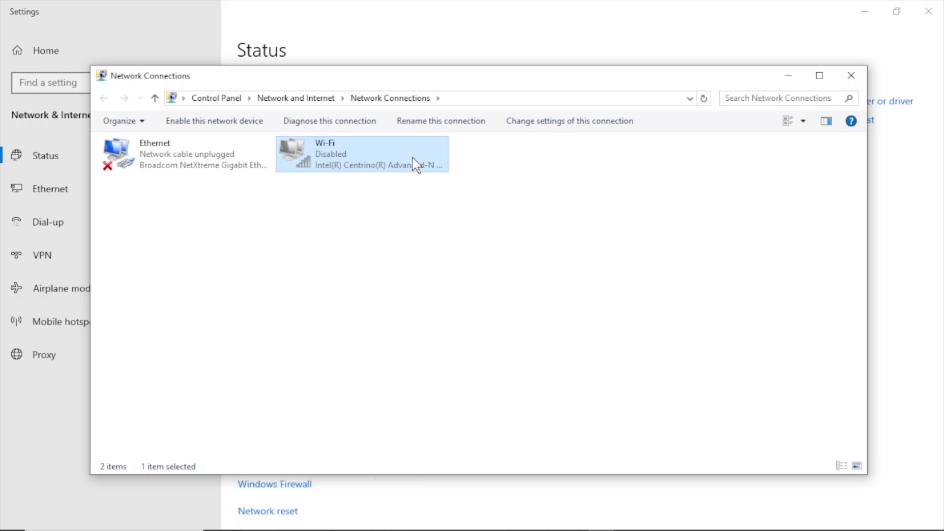
Enable the Wi-Fi adapter again and close the Network Connections window.
right_click(413, 157)
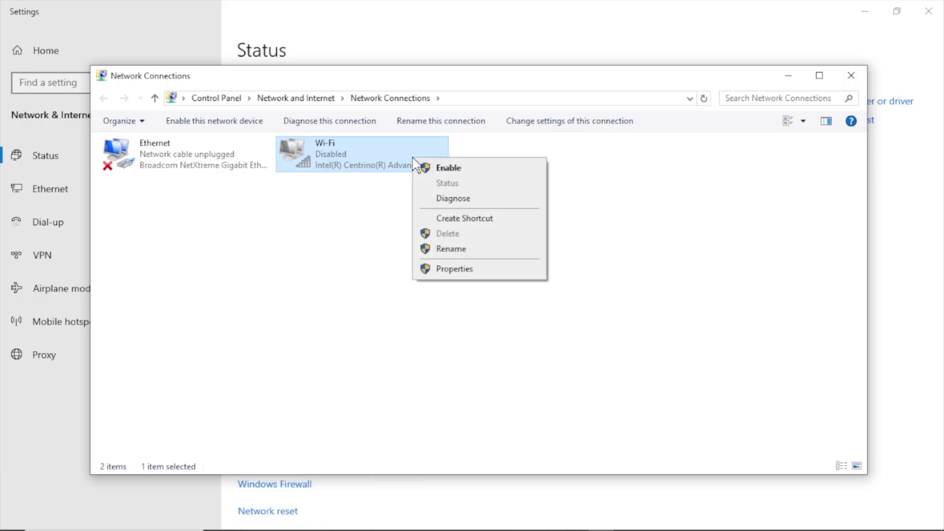
click(445, 170)
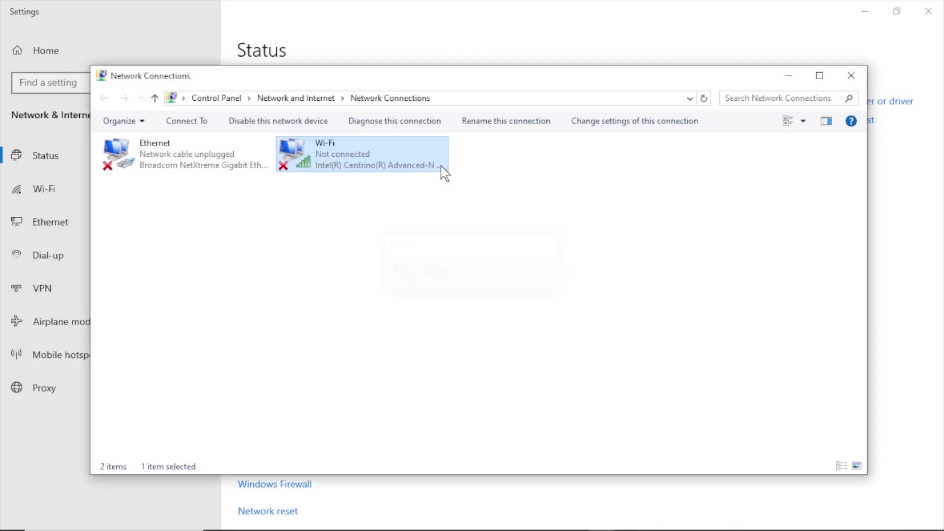
click(851, 76)
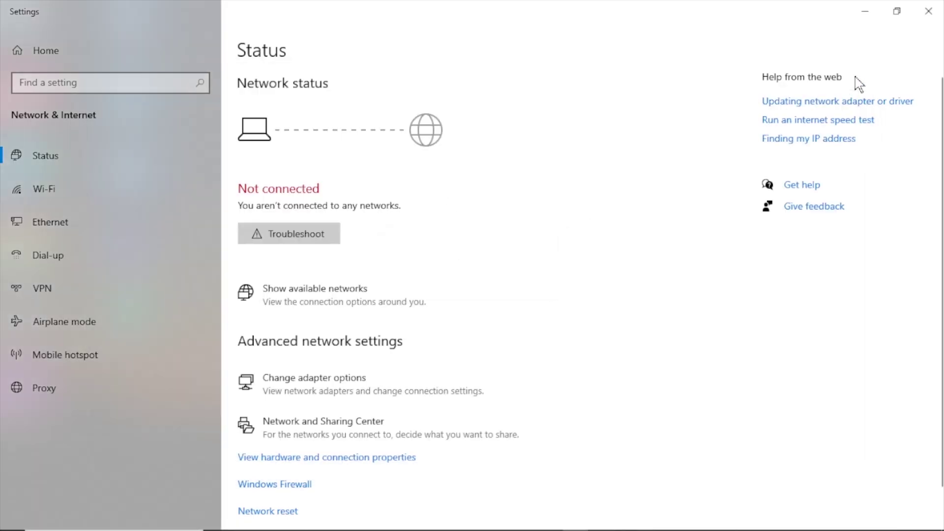
Switch the computer's Wi-Fi connection to the available 5G network.
click(825, 520)
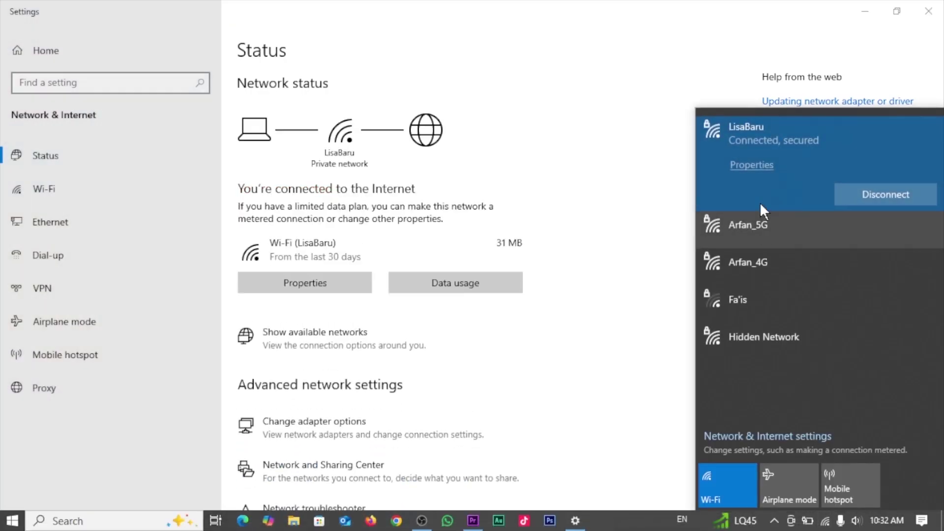
click(745, 234)
click(874, 230)
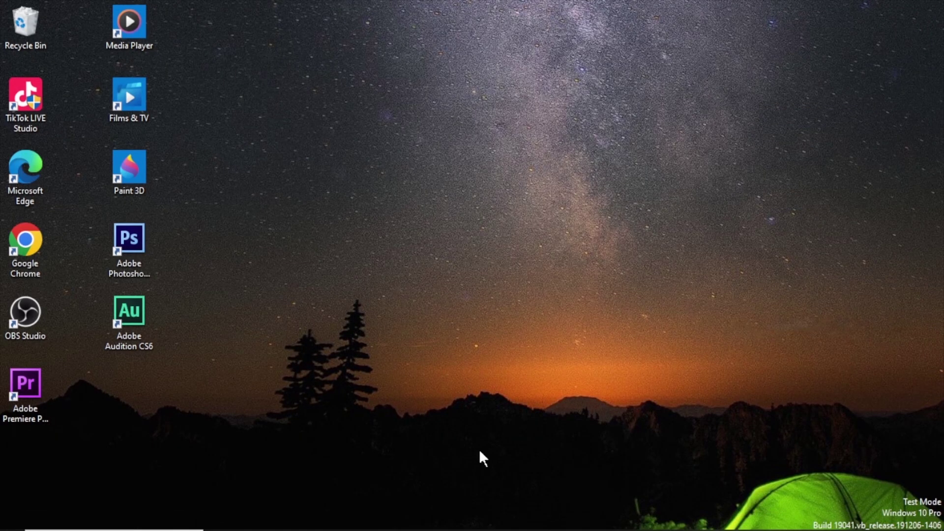
Bring up Google's internet speed test in Chrome with a "test speed" search, and close the browser.
click(396, 520)
text(t)
key(Down)
key(Return)
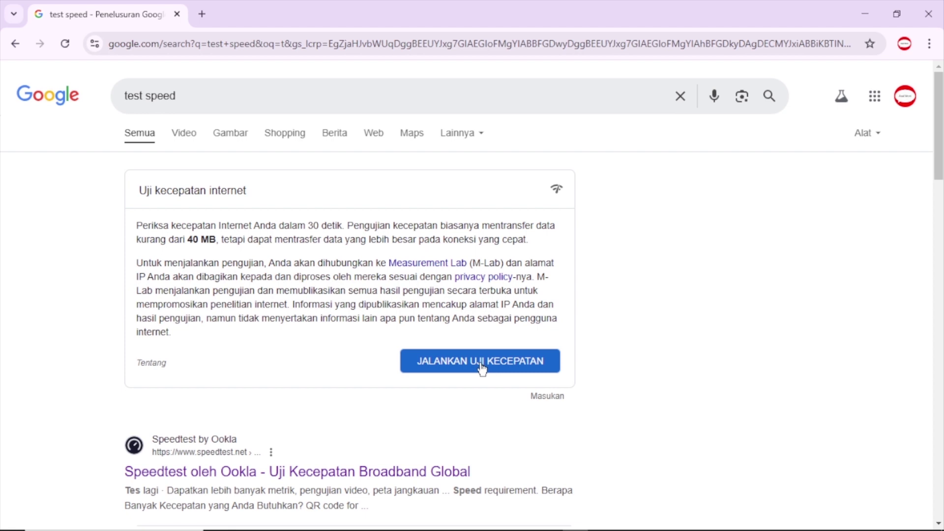
click(940, 6)
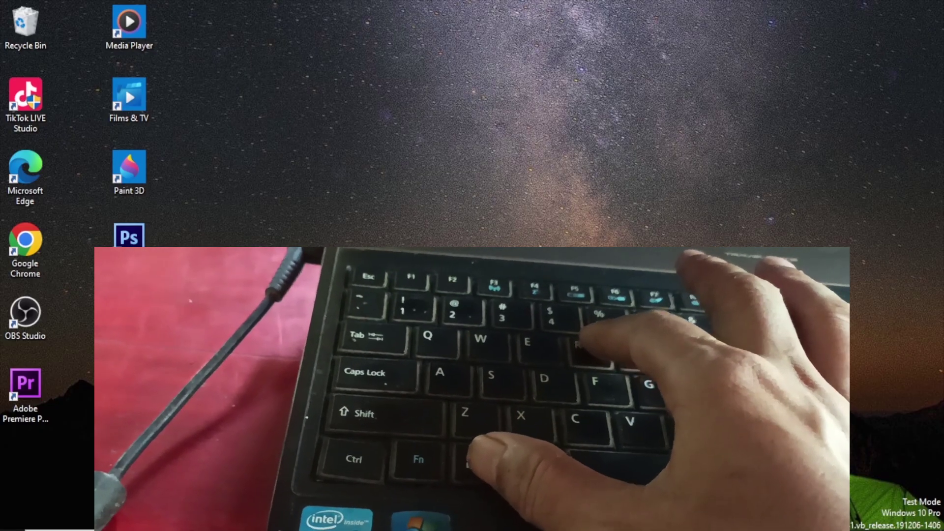
Run services.msc to open the Services console and locate the WLAN AutoConfig service in the list.
key(super+r)
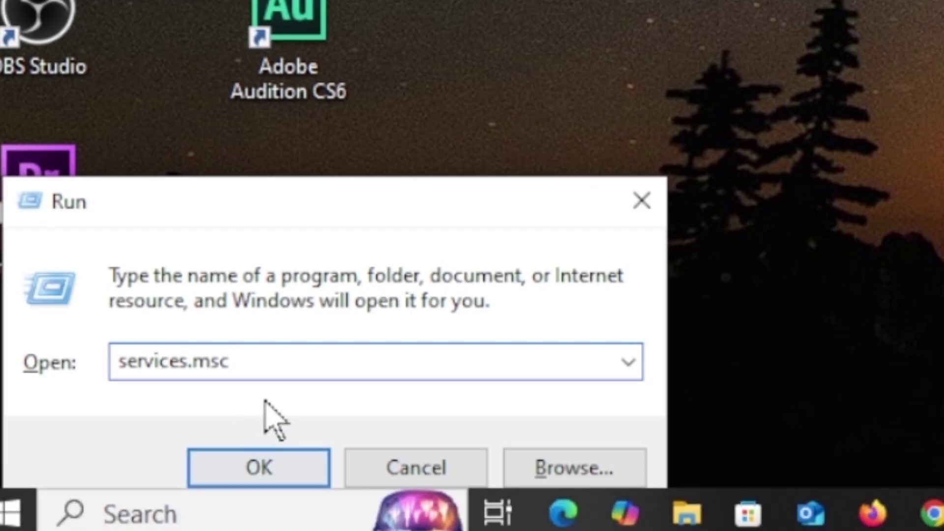
click(268, 470)
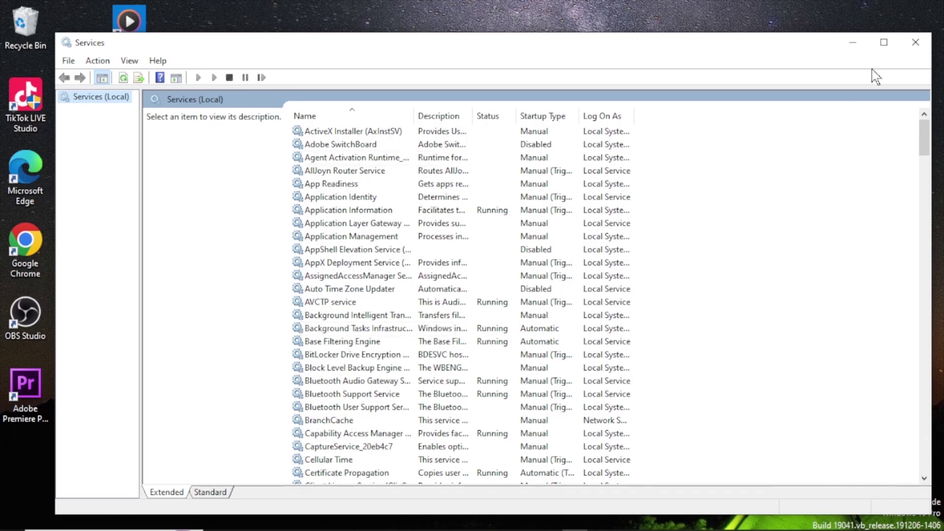
drag(924, 140, 926, 450)
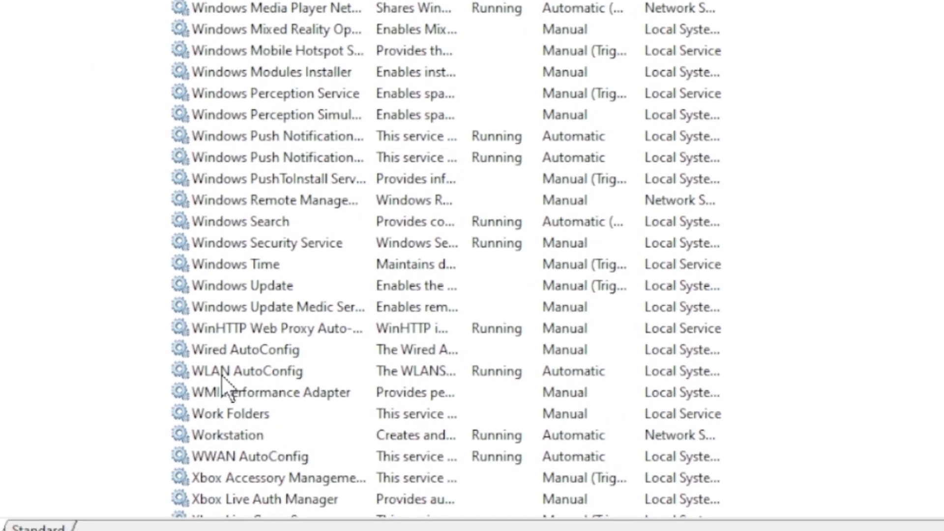
Set the startup type of the WLAN AutoConfig service to Automatic in its properties, and apply and confirm.
click(324, 395)
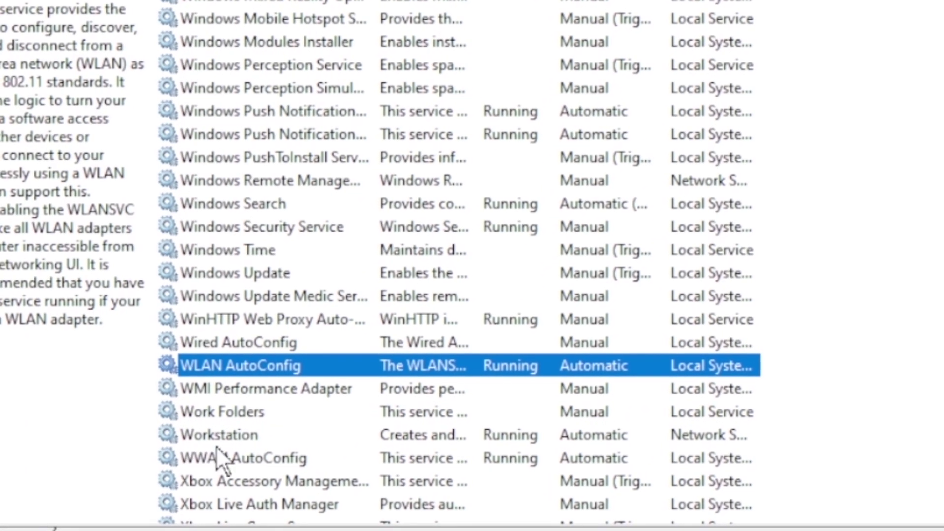
click(211, 458)
click(234, 369)
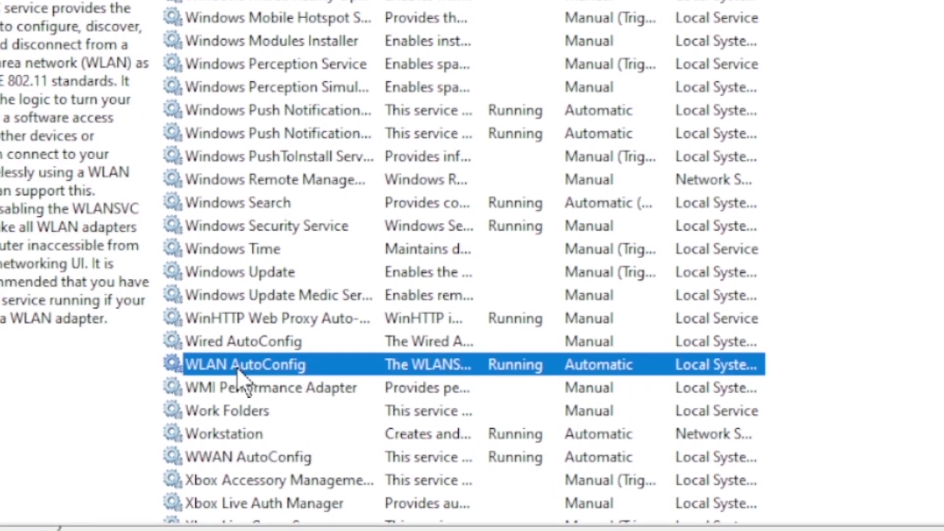
right_click(237, 367)
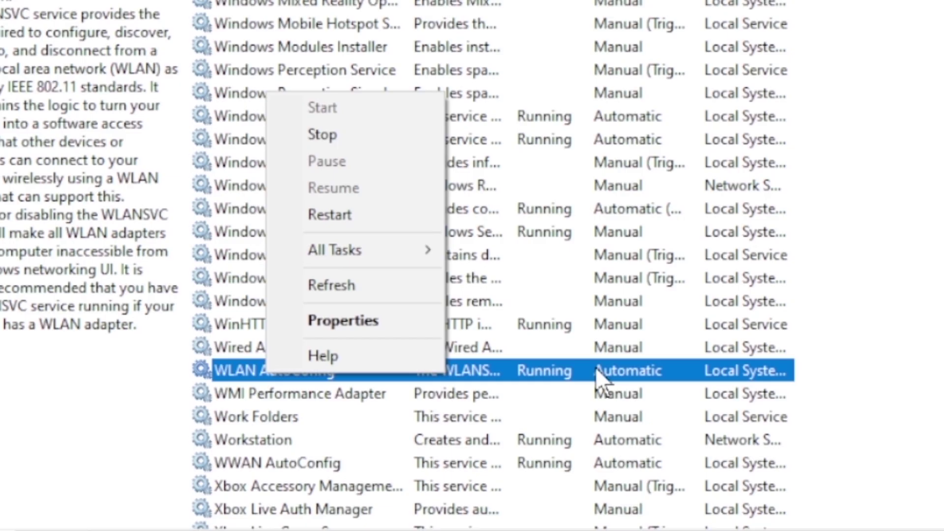
click(314, 322)
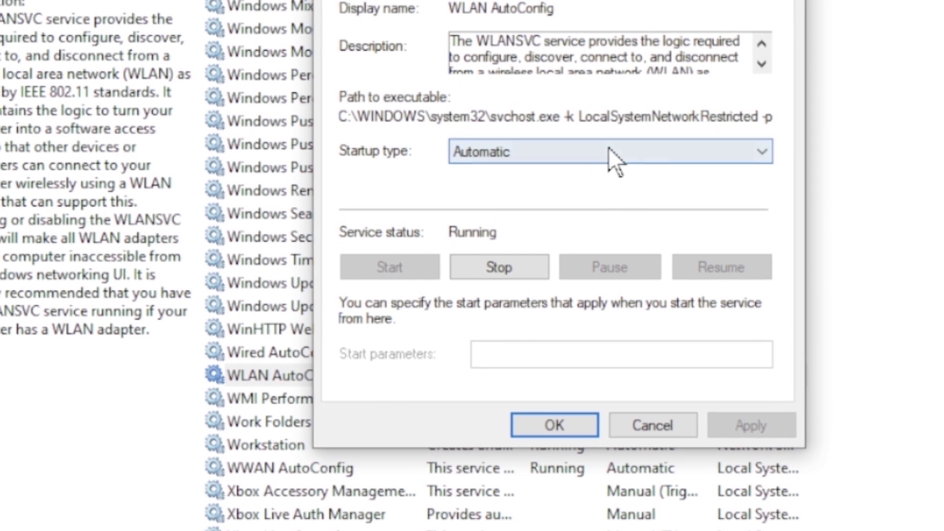
click(609, 148)
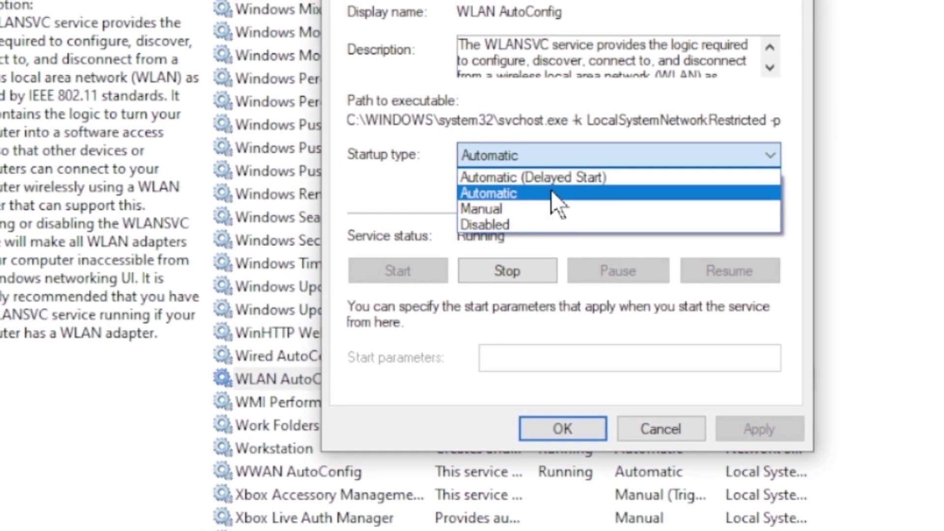
click(551, 193)
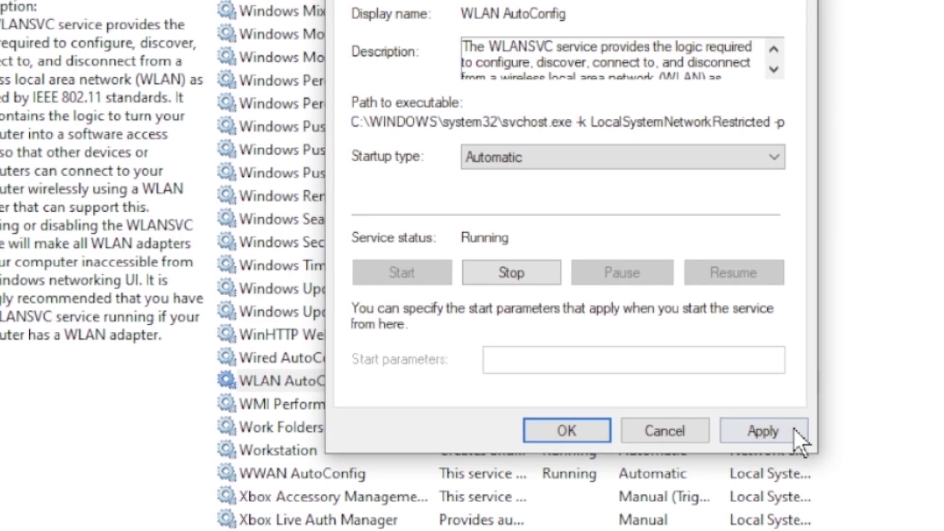
click(792, 428)
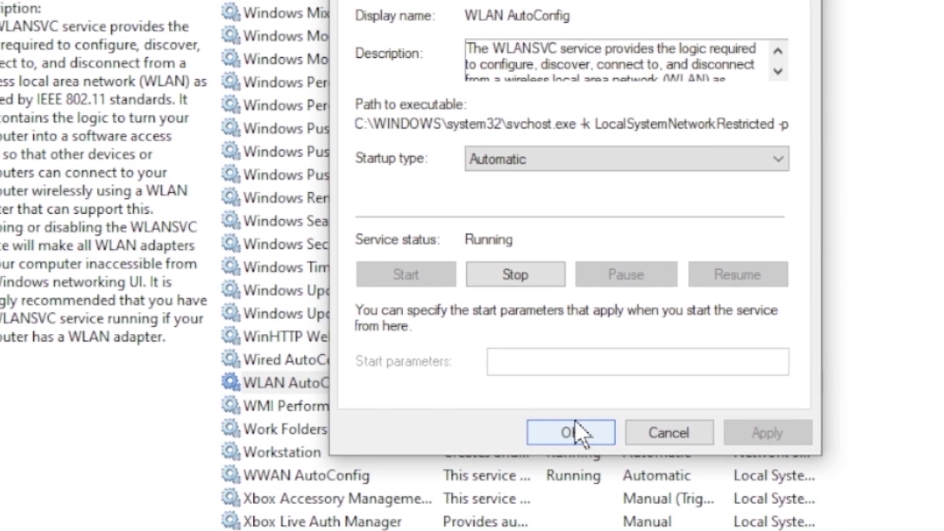
click(574, 423)
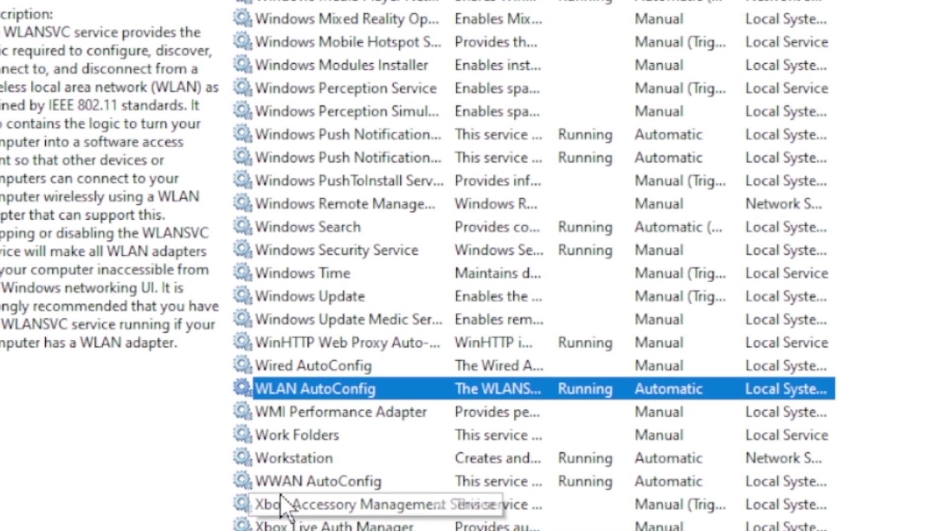
Set the startup type of the WWAN AutoConfig service to Automatic in its properties, and apply and confirm.
click(287, 481)
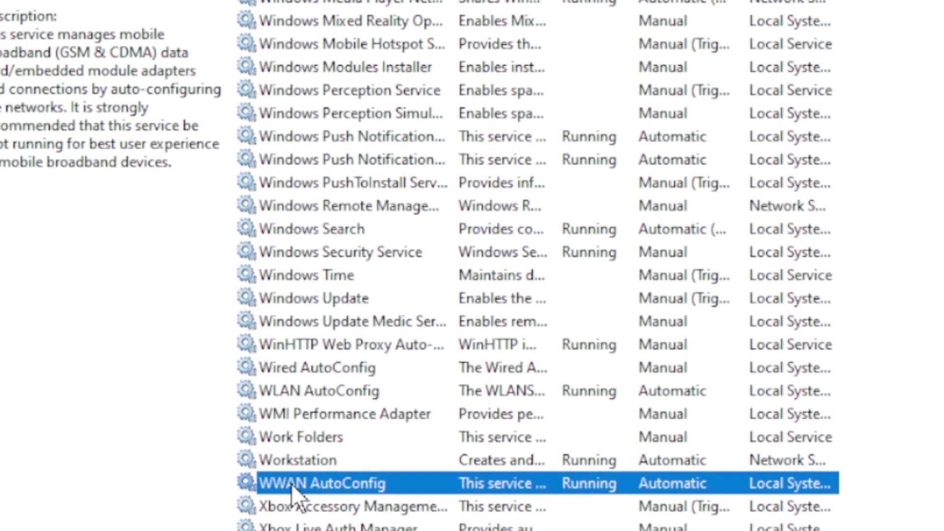
right_click(297, 481)
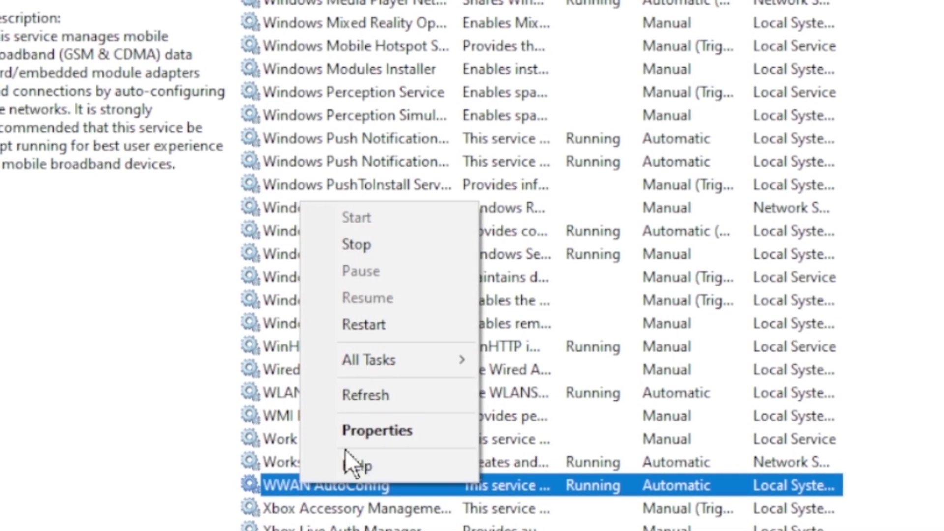
click(352, 433)
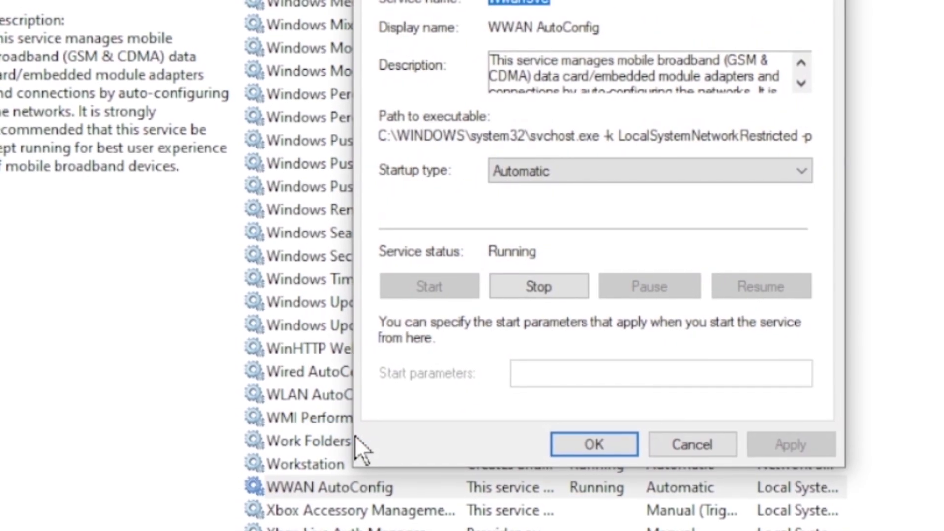
click(690, 170)
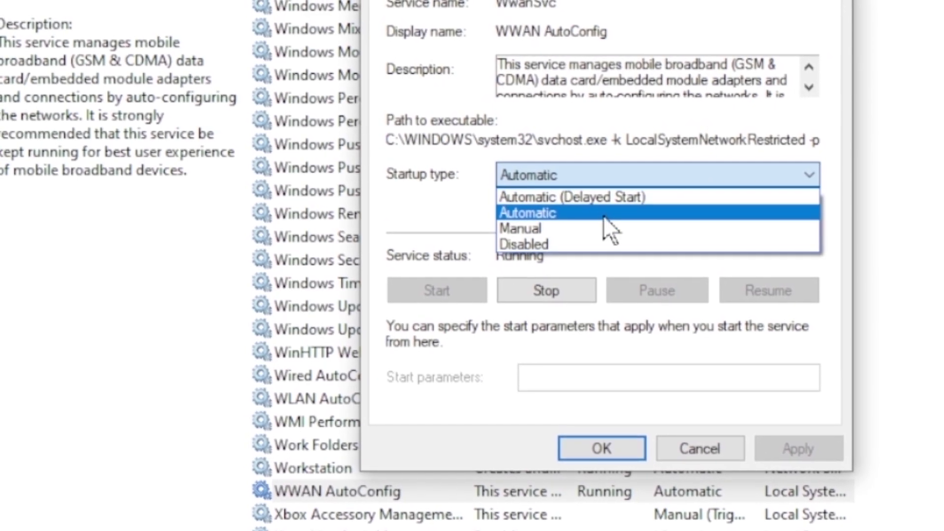
click(603, 215)
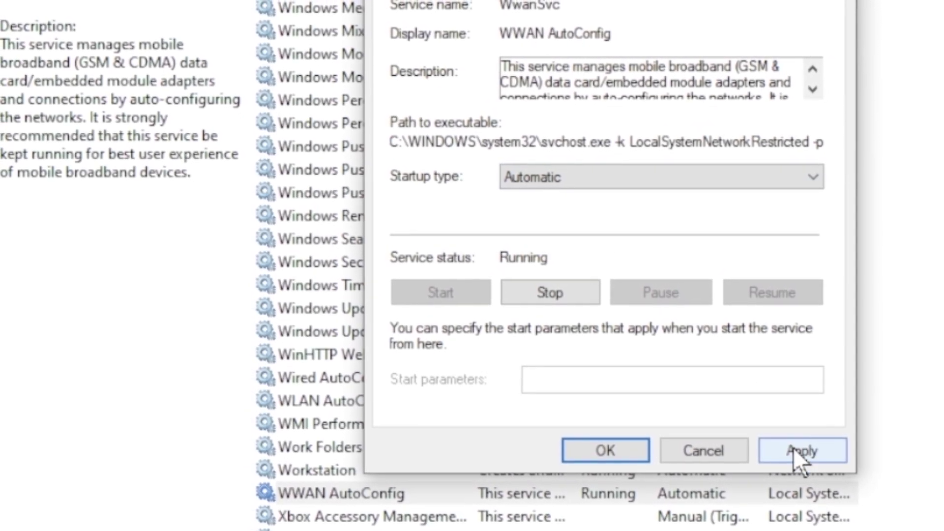
click(793, 449)
click(604, 450)
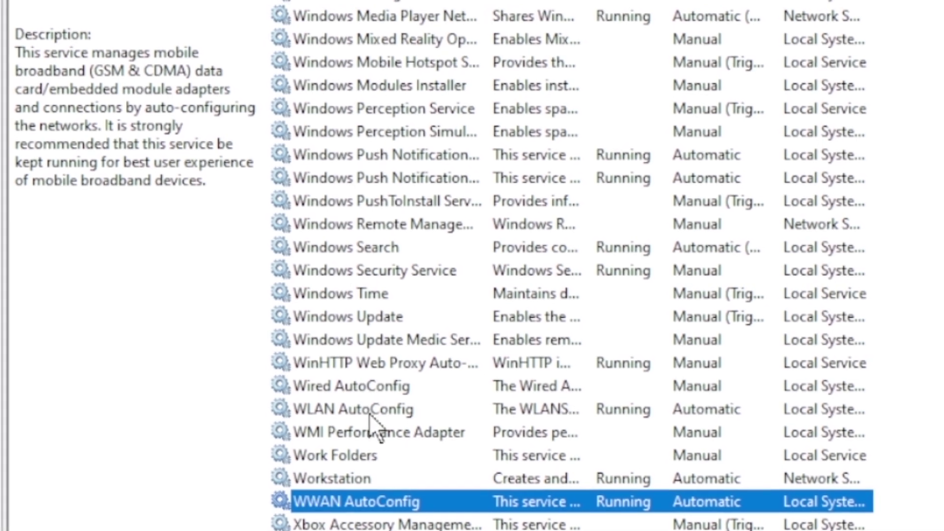
Stop the WLAN AutoConfig service and start it again.
click(369, 414)
right_click(371, 414)
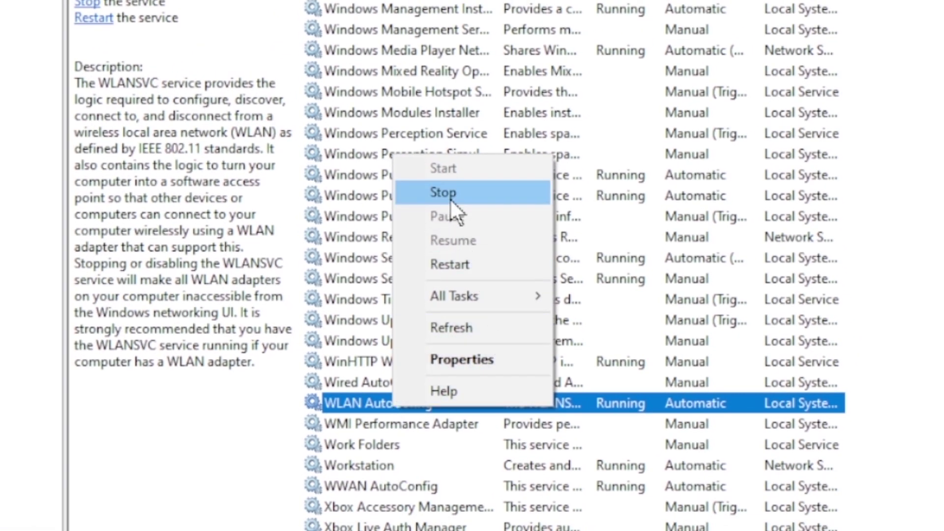
click(450, 199)
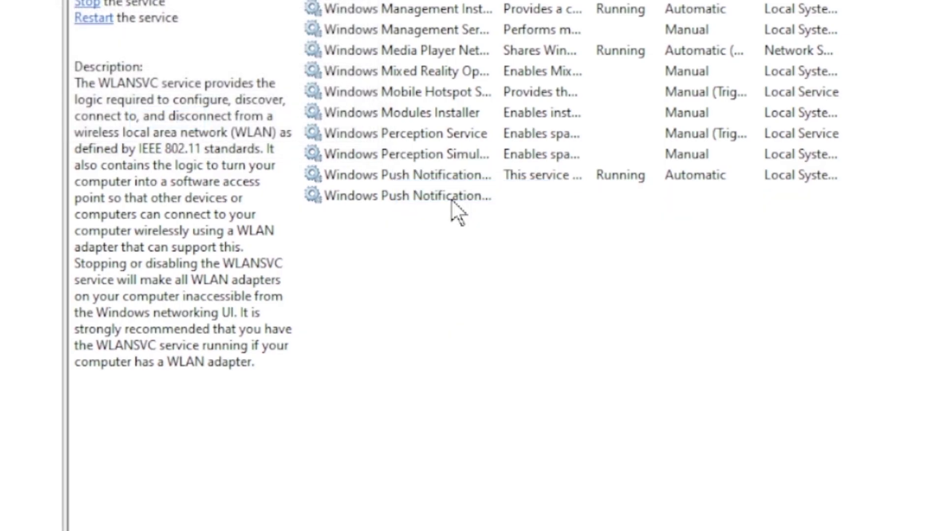
right_click(343, 400)
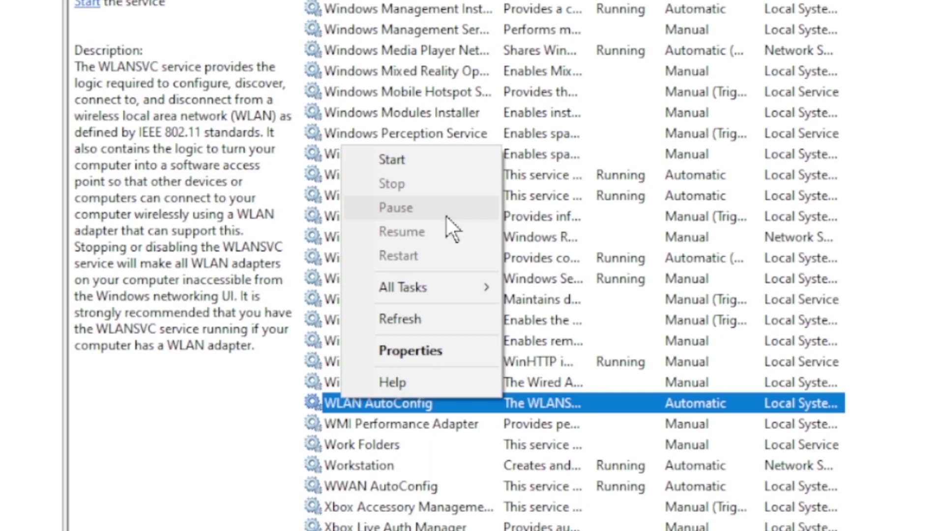
click(370, 157)
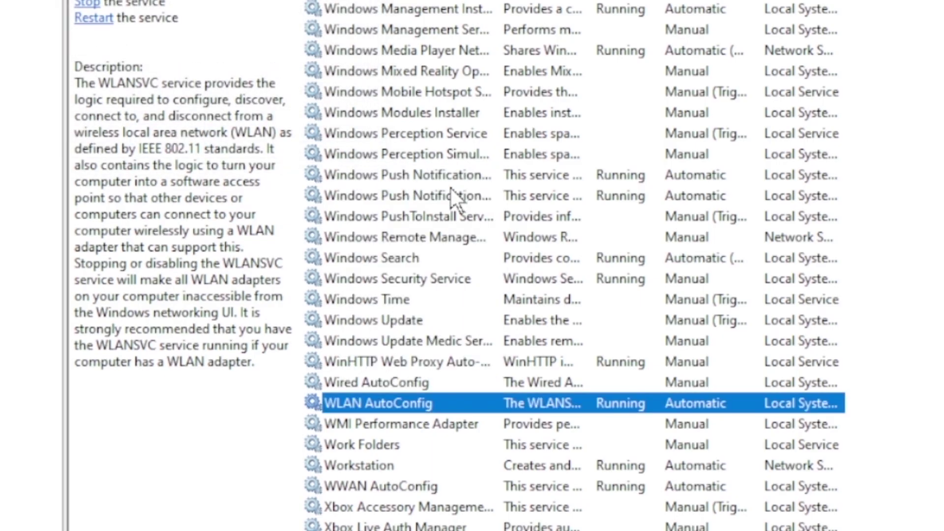
Stop the WWAN AutoConfig service and start it again.
click(407, 487)
right_click(406, 485)
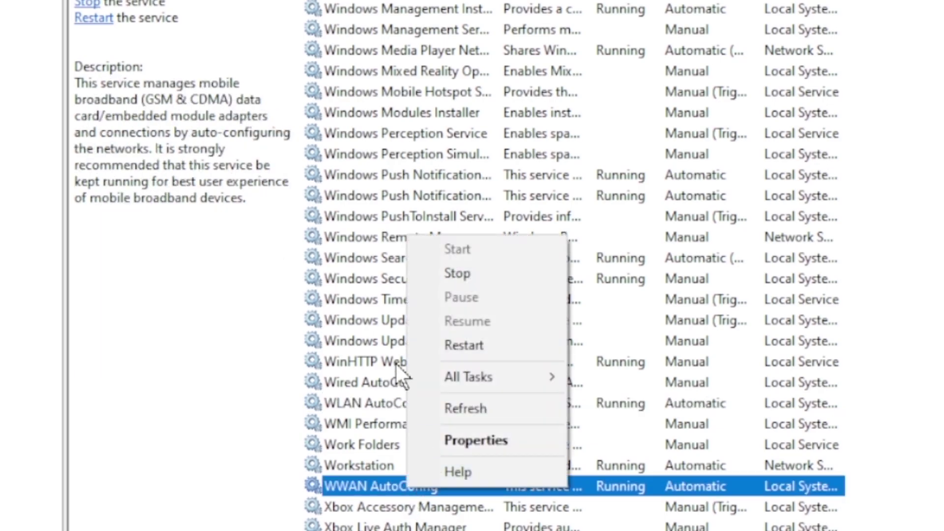
click(481, 271)
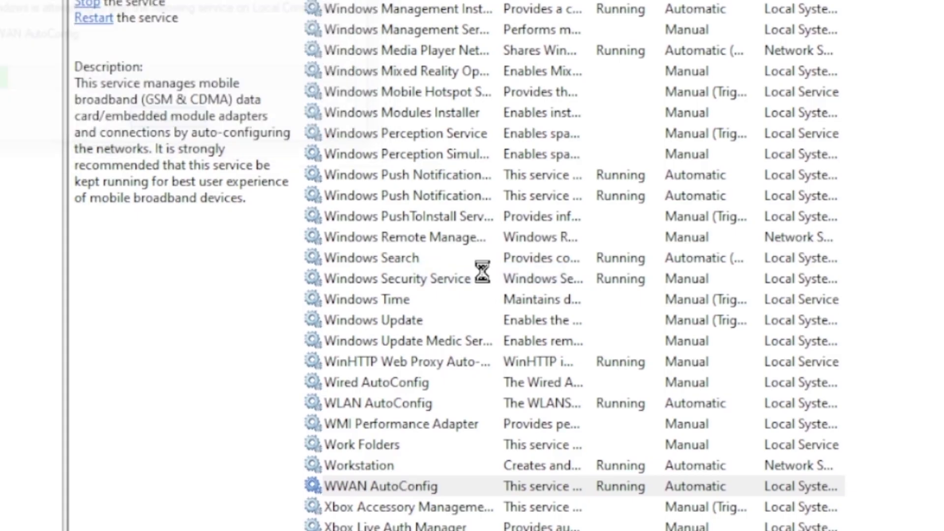
right_click(396, 486)
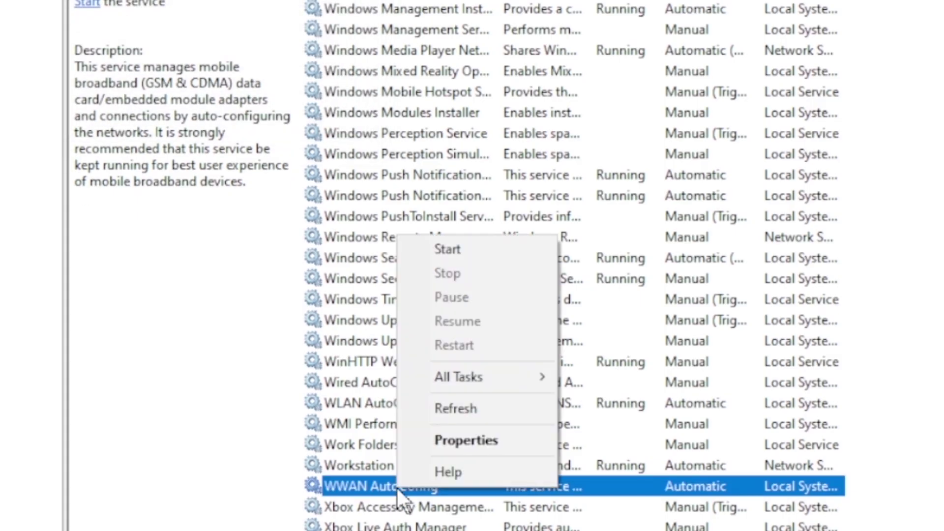
click(469, 261)
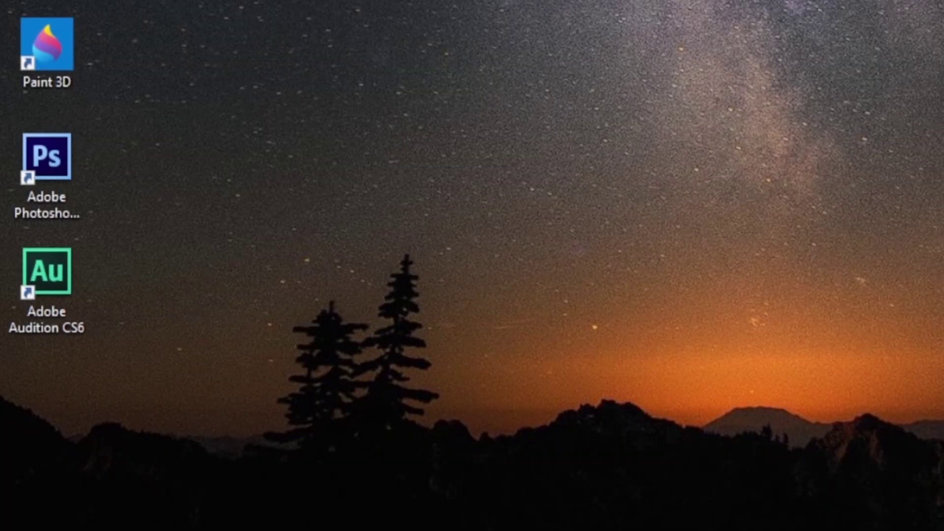
Bring up the Shut Down Windows dialog from the desktop, choose Restart and confirm it.
key(alt+F4)
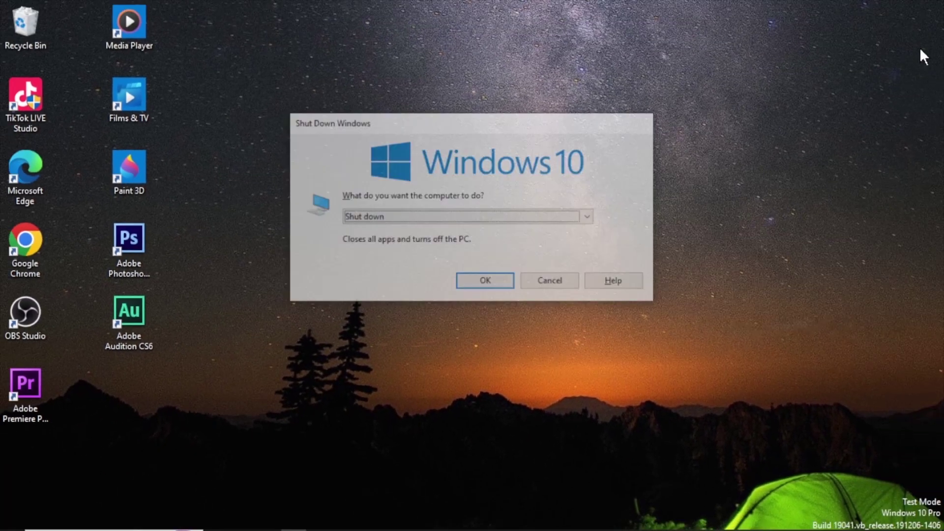
click(588, 218)
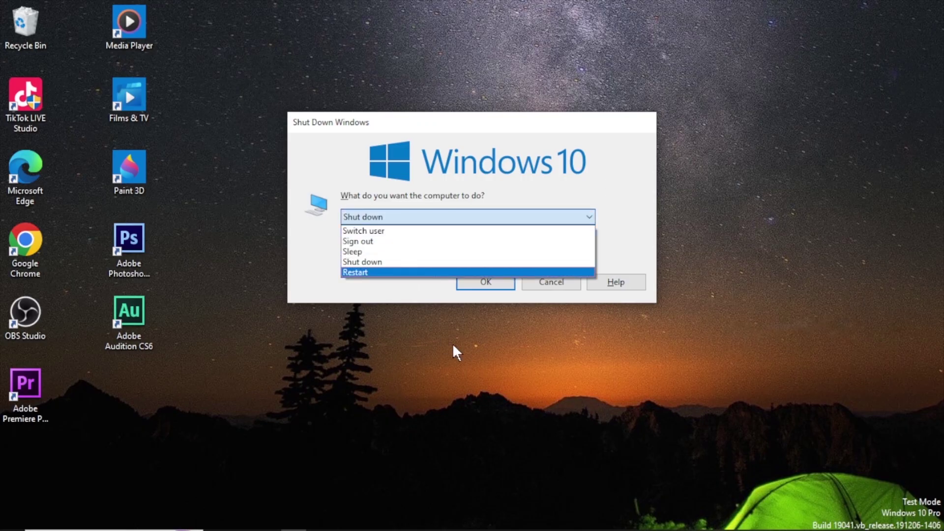
key(Return)
key(Return)
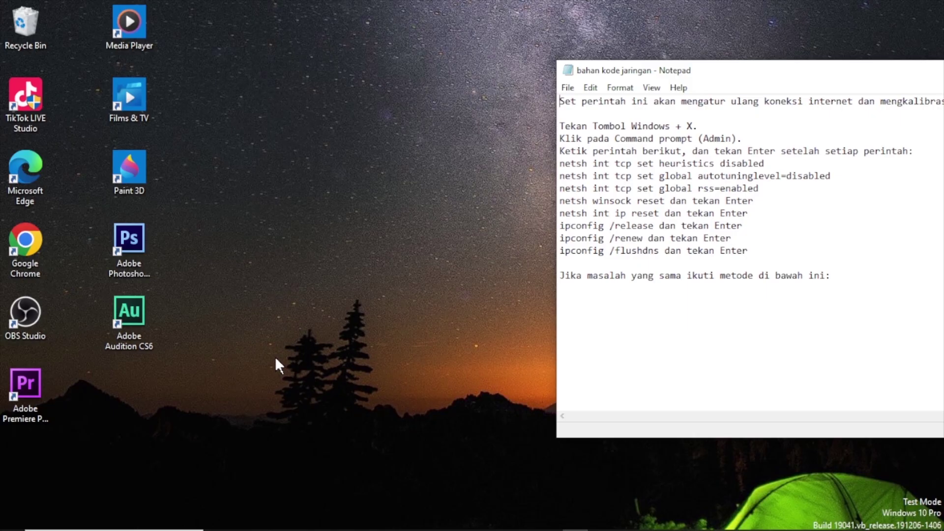
Open Windows PowerShell as administrator and run "netsh int tcp set heuristics disabled", copied from the Notepad notes.
key(super+x)
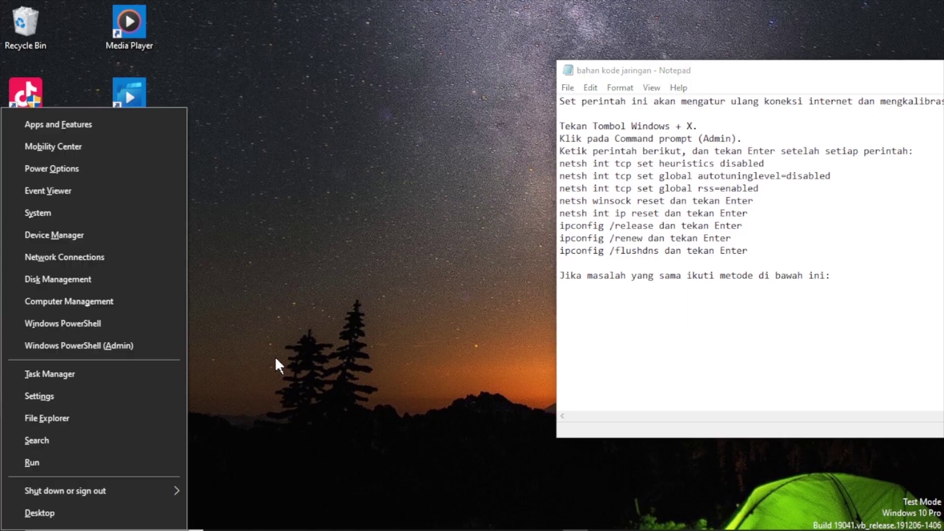
click(94, 346)
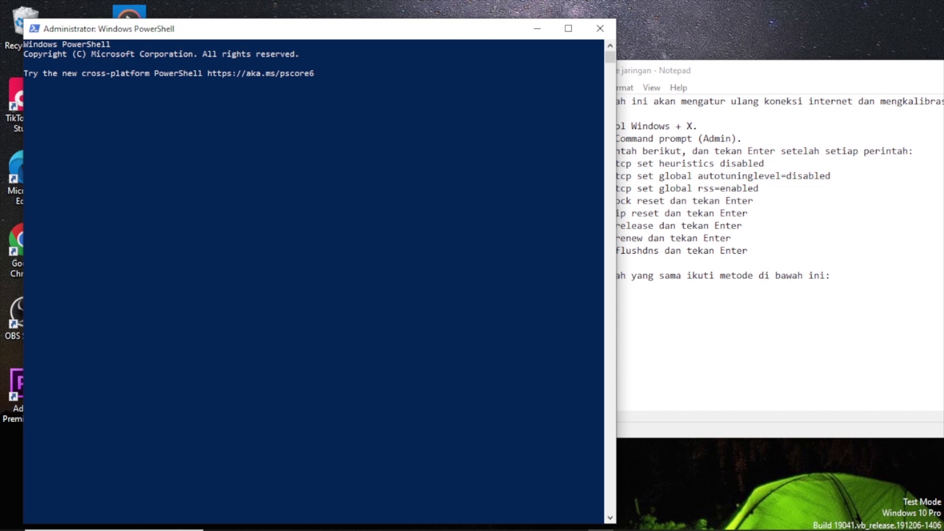
click(755, 84)
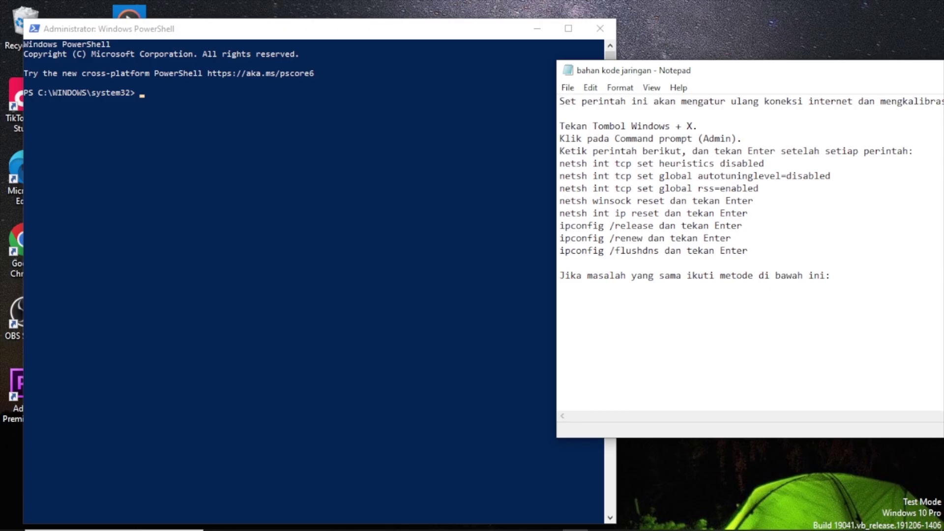
drag(559, 164, 765, 164)
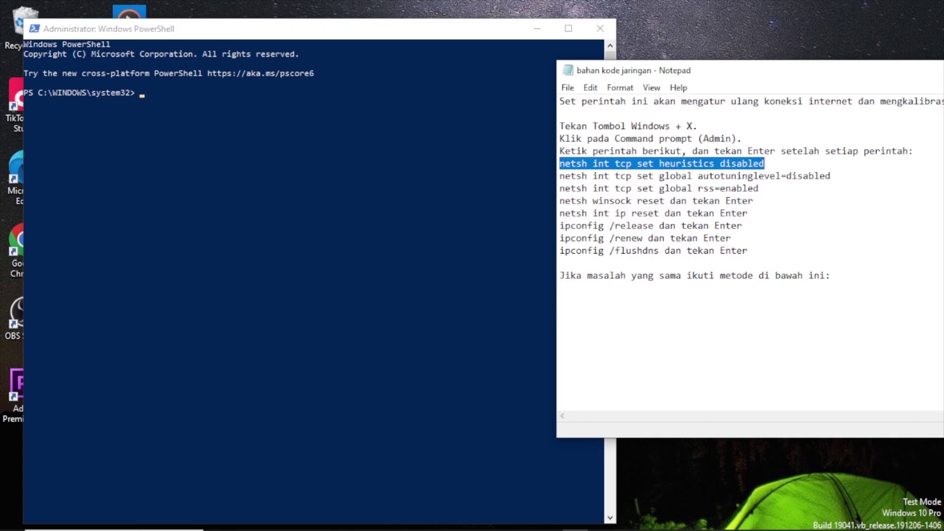
click(144, 96)
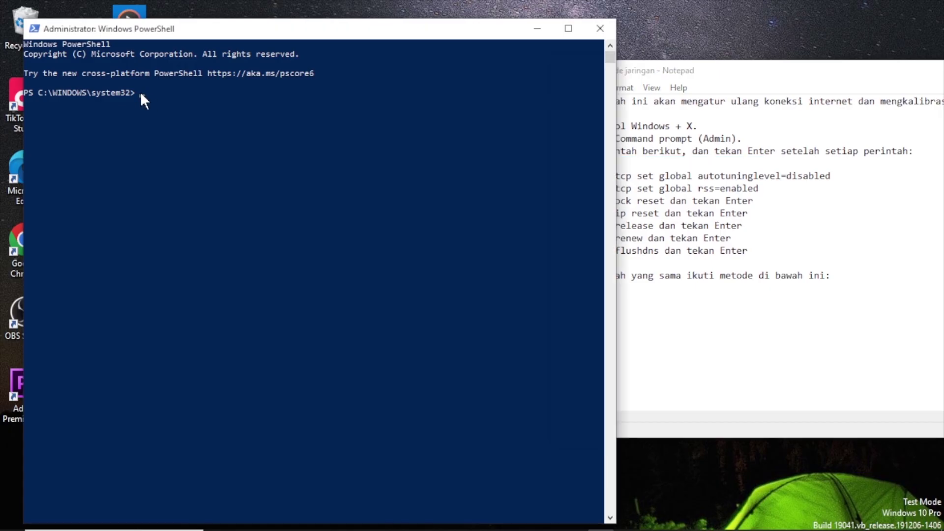
right_click(141, 92)
key(Return)
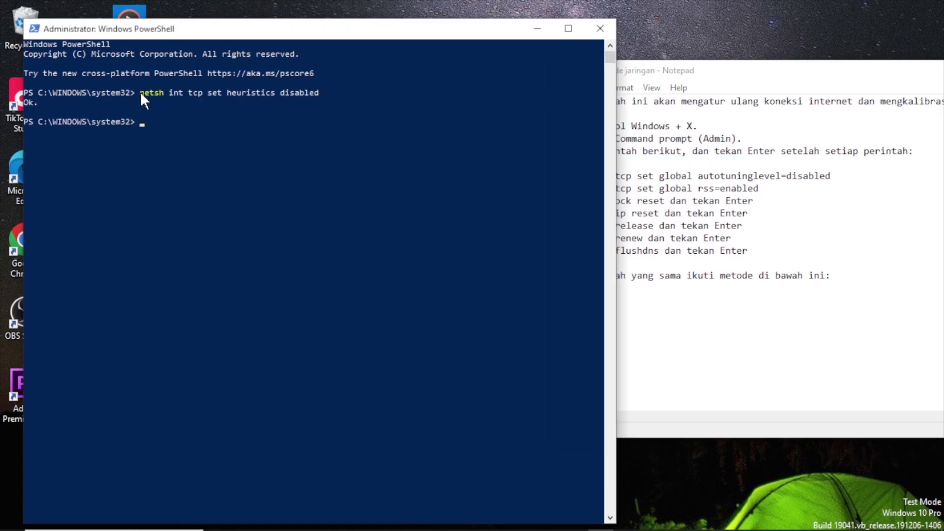
Delete the stray "v" and its empty line from the command list in the Notepad notes.
click(725, 75)
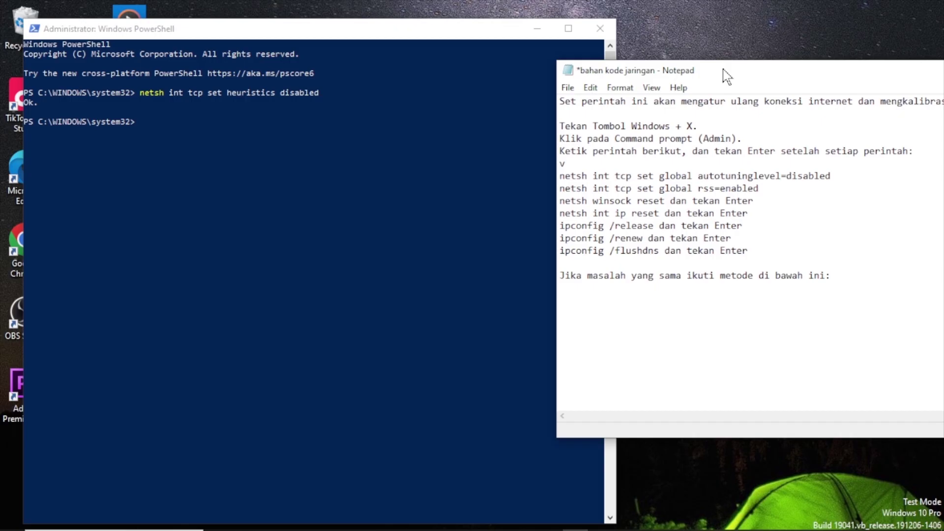
key(BackSpace)
key(BackSpace)
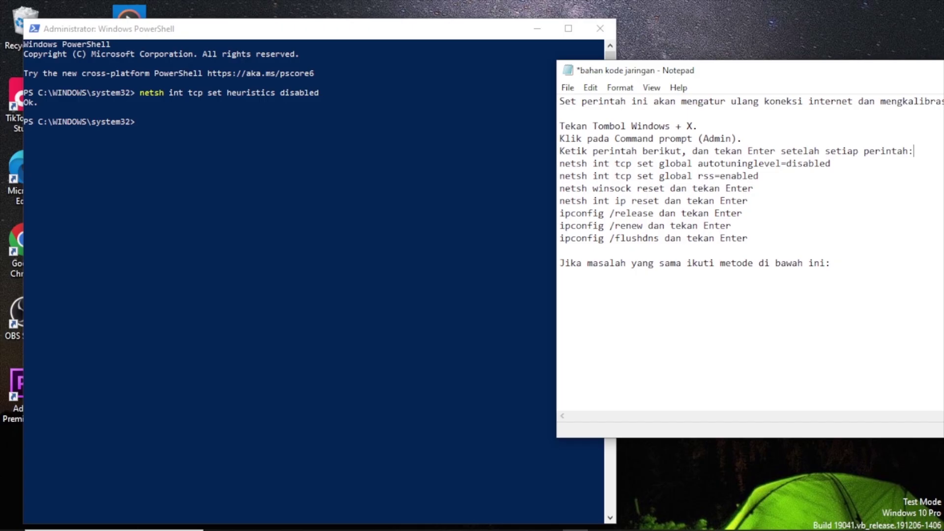
Copy "netsh int tcp set global rss=enabled" from the Notepad notes and run it in the administrator PowerShell window.
drag(560, 176, 759, 176)
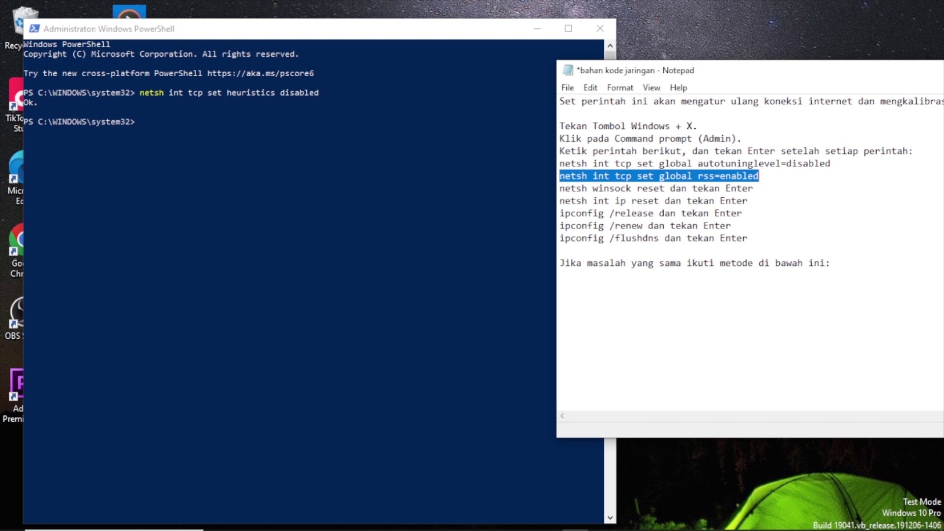
click(141, 122)
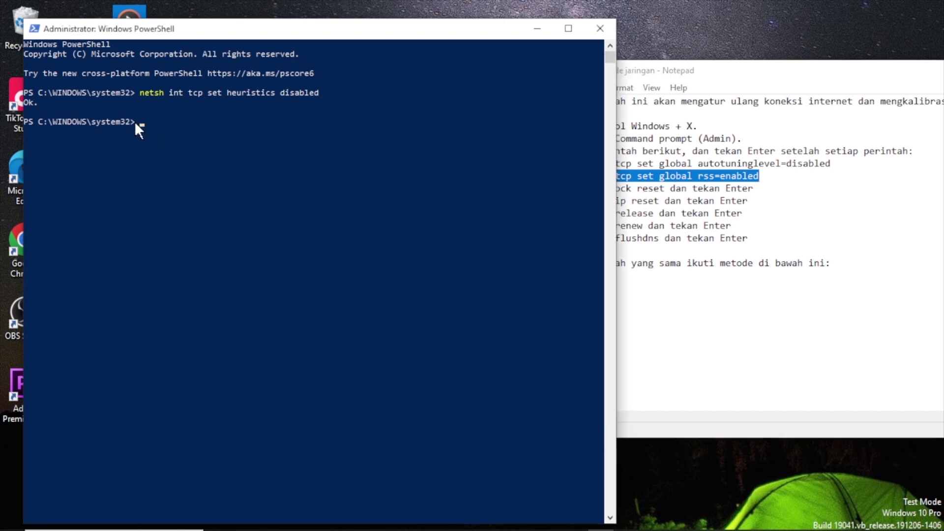
key(ctrl+v)
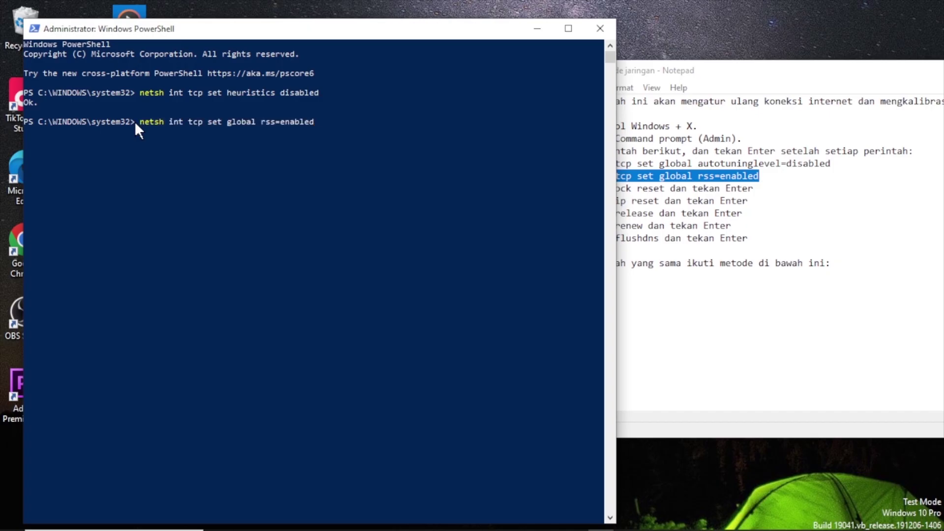
key(Return)
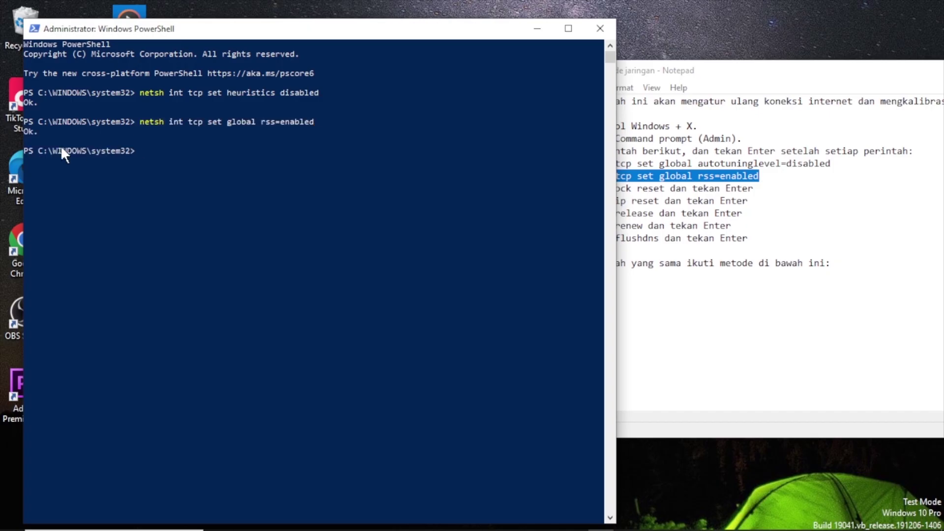
Copy "netsh winsock reset" from the Notepad notes and run it in the administrator PowerShell window.
click(740, 66)
drag(559, 189, 665, 189)
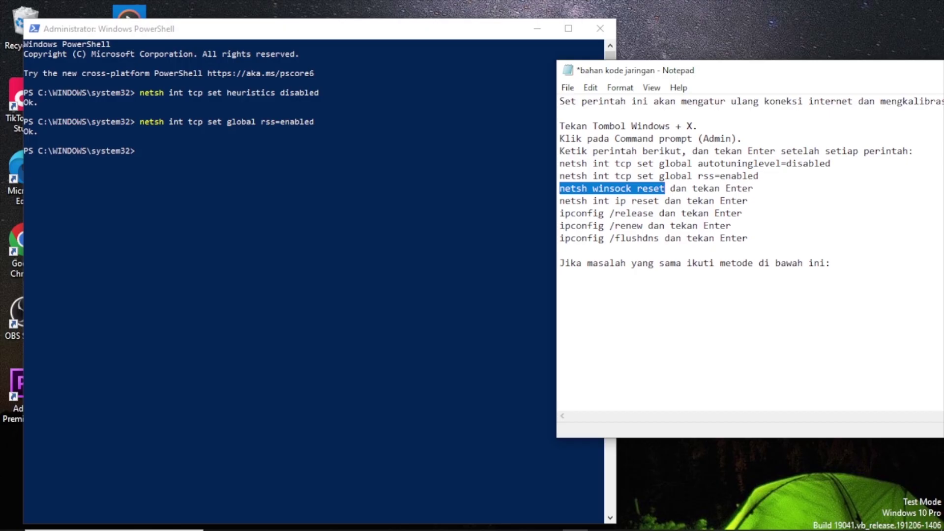
click(141, 152)
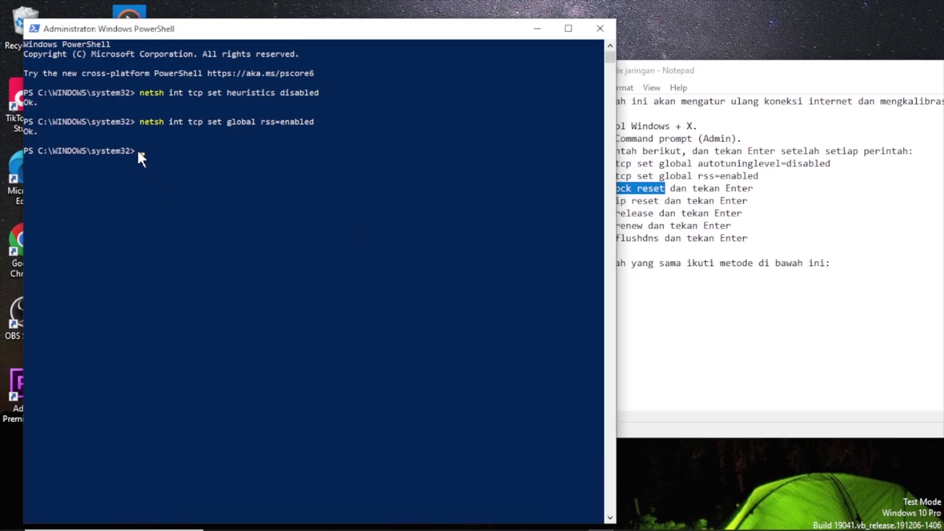
key(ctrl+v)
key(Return)
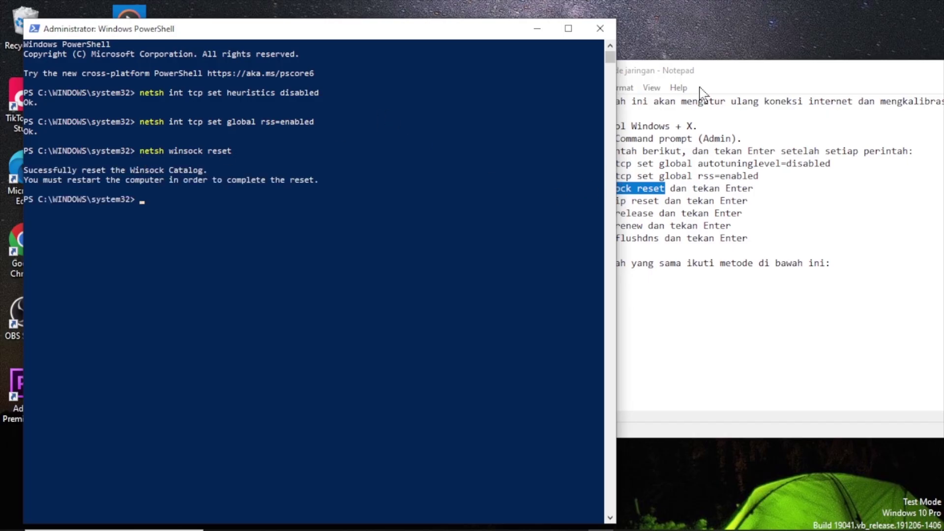
Copy "netsh int ip reset" from the Notepad notes and run it in the administrator PowerShell window.
click(746, 80)
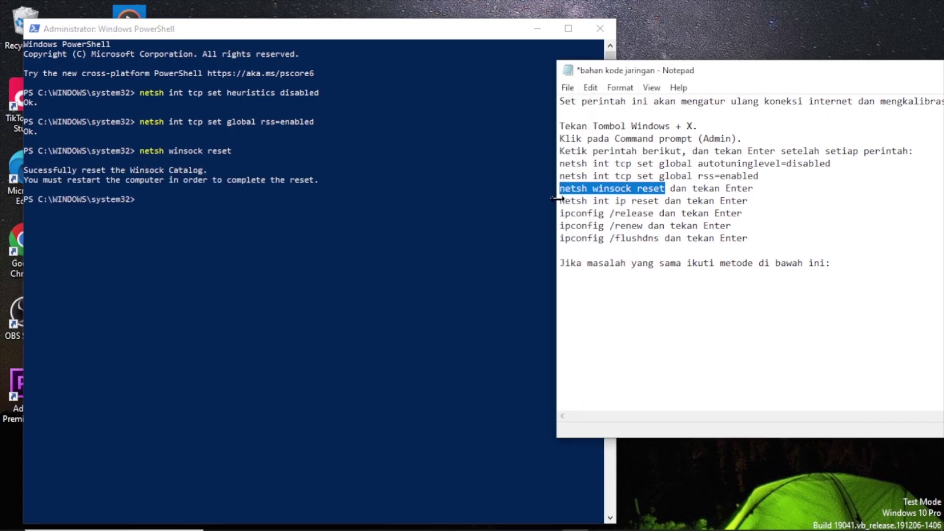
drag(560, 200, 658, 201)
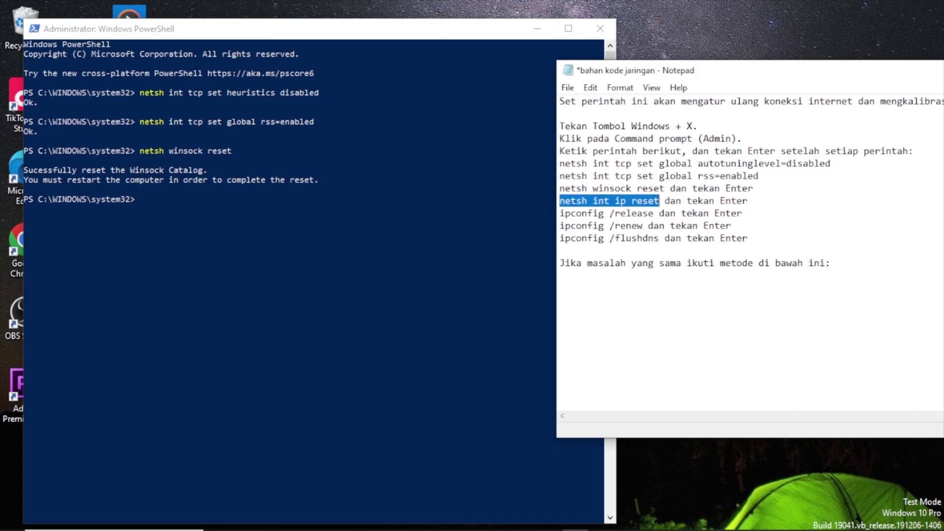
click(146, 197)
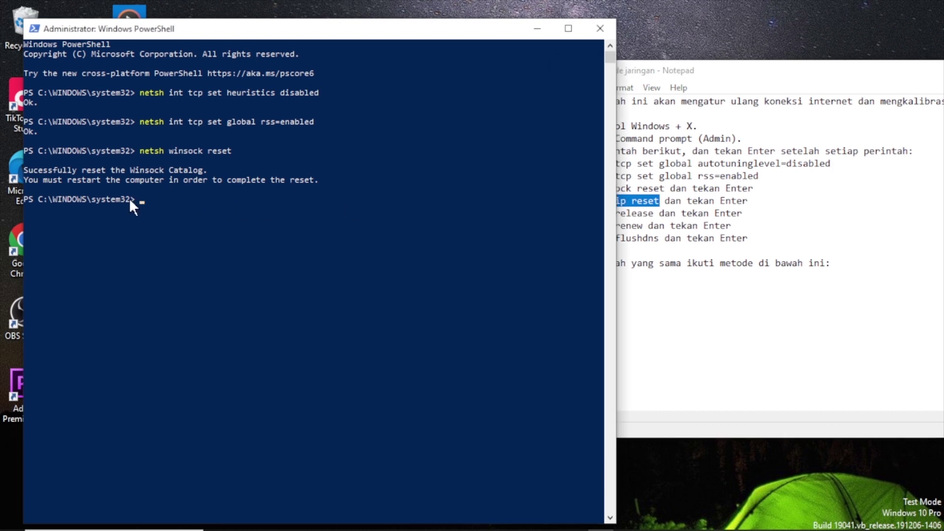
right_click(136, 197)
key(Return)
drag(610, 57, 610, 68)
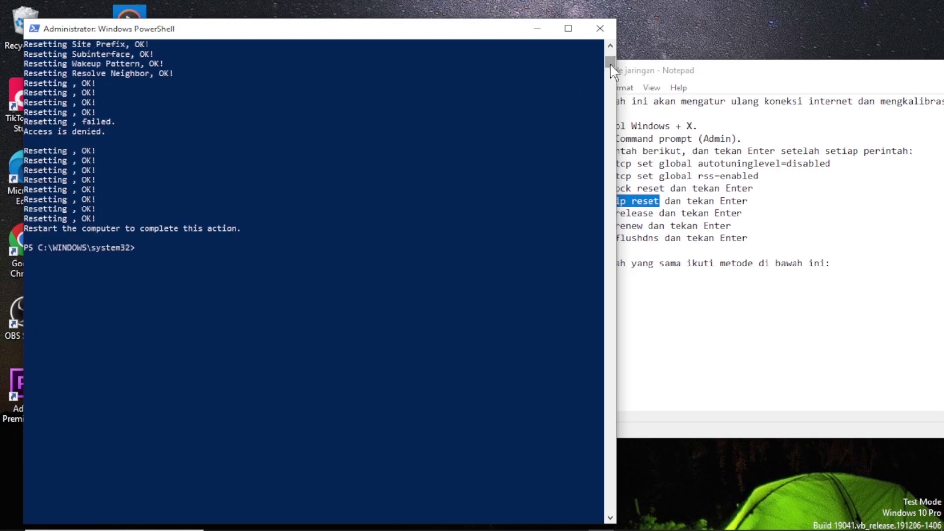
Copy "ipconfig /release" from the Notepad notes and run it in the administrator PowerShell window.
click(708, 79)
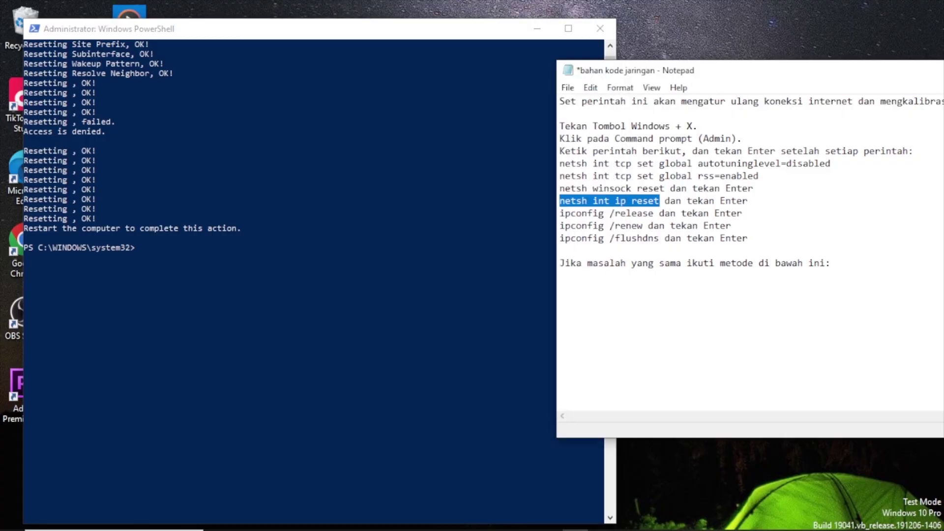
drag(560, 213, 653, 213)
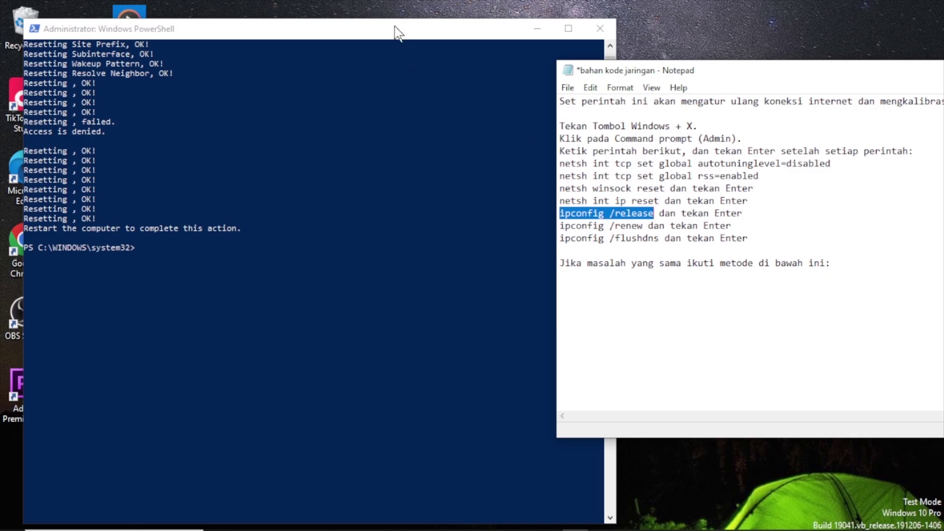
click(139, 252)
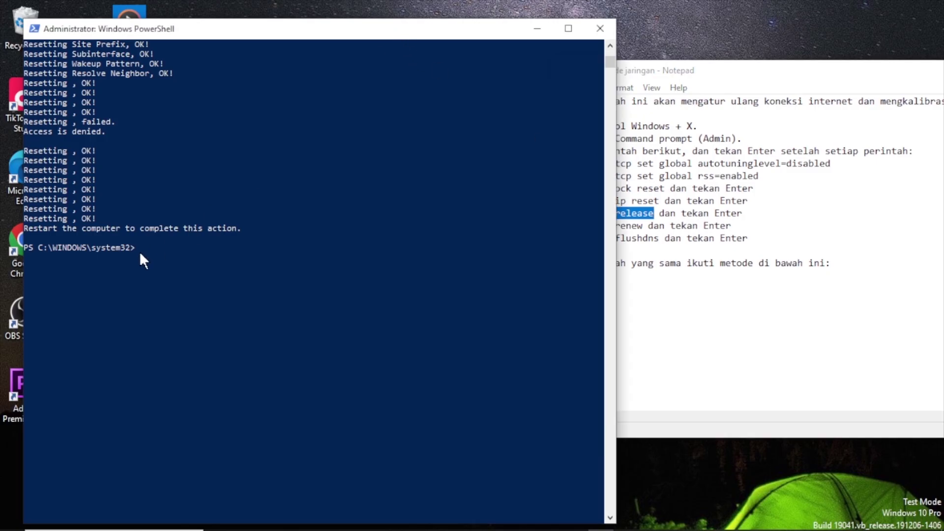
key(ctrl+v)
key(Return)
mouse_move(610, 66)
mouse_down()
mouse_move(610, 76)
mouse_move(610, 67)
mouse_up()
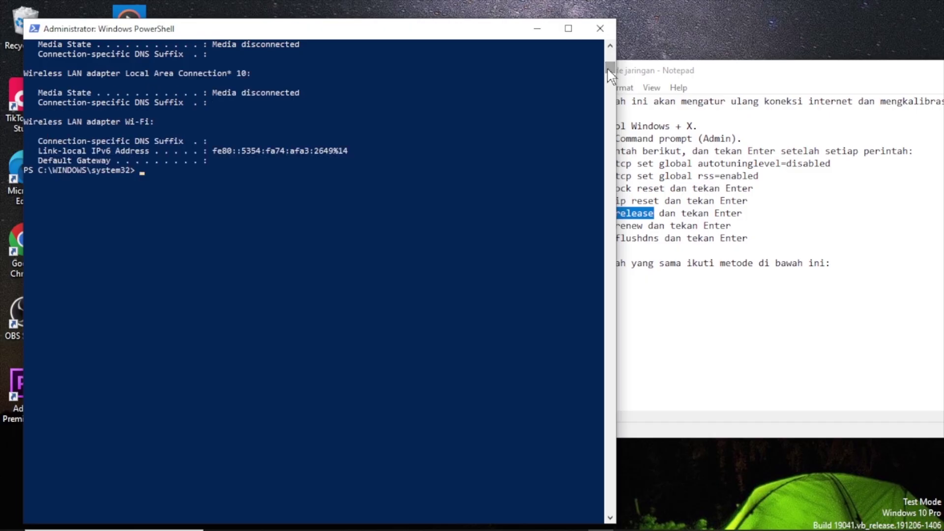
Copy "ipconfig /renew" from the Notepad notes and run it in the administrator PowerShell window.
click(720, 81)
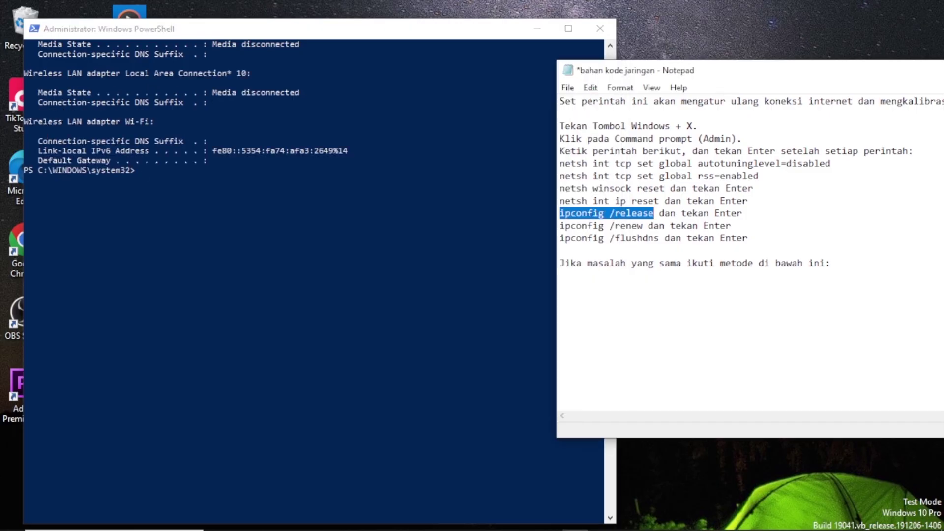
drag(560, 225, 642, 226)
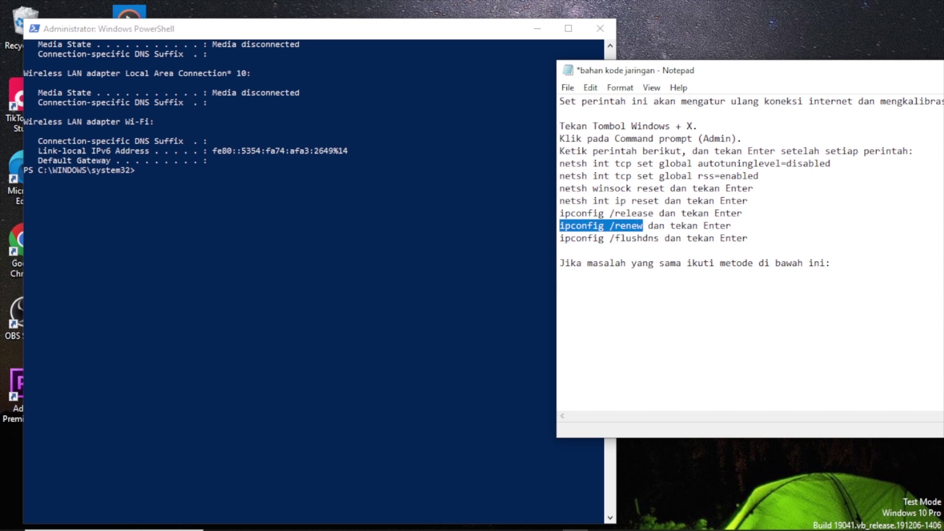
click(146, 175)
right_click(155, 185)
key(Return)
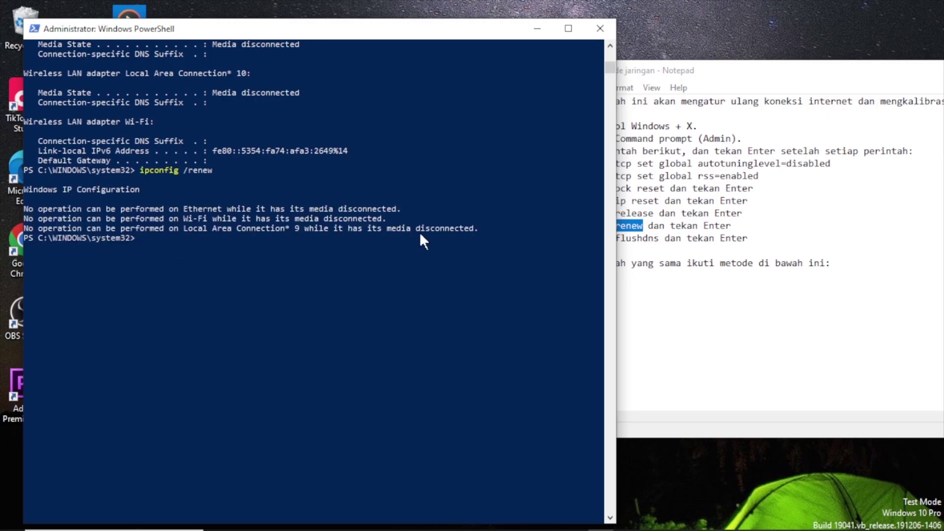
Copy "ipconfig /flushdns" from the Notepad notes and run it in the administrator PowerShell window.
click(736, 69)
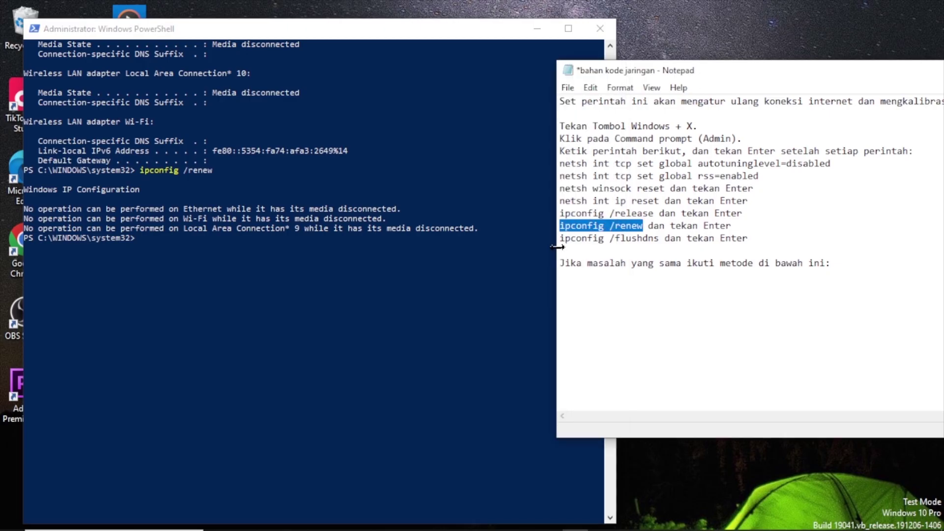
drag(560, 238, 659, 238)
key(ctrl+c)
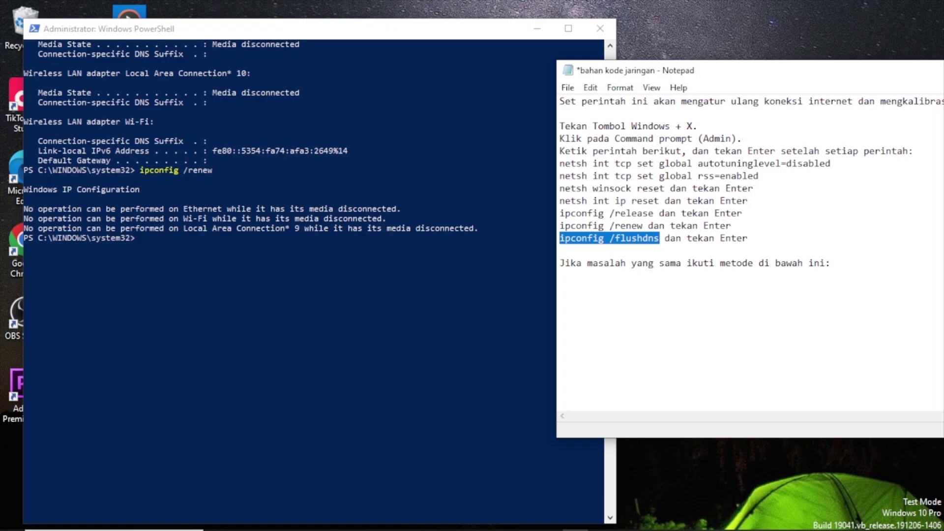
click(141, 243)
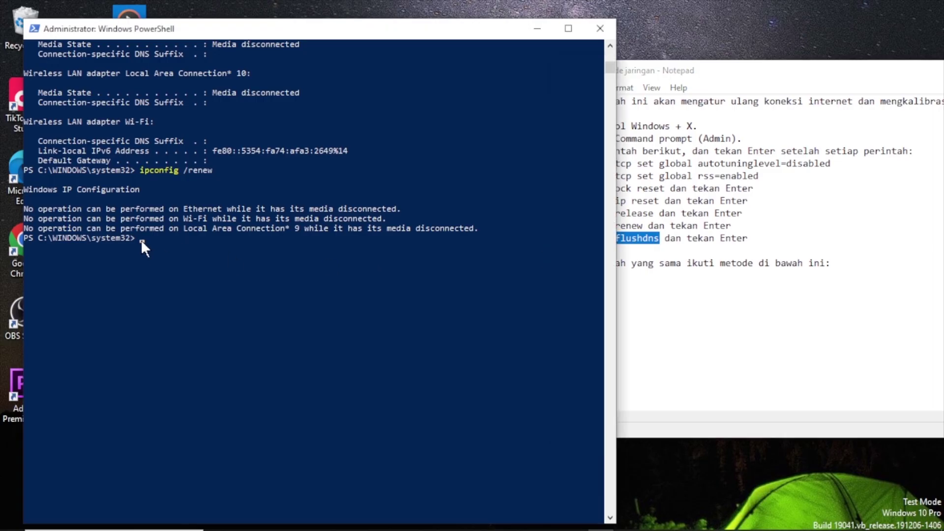
key(ctrl+v)
key(Return)
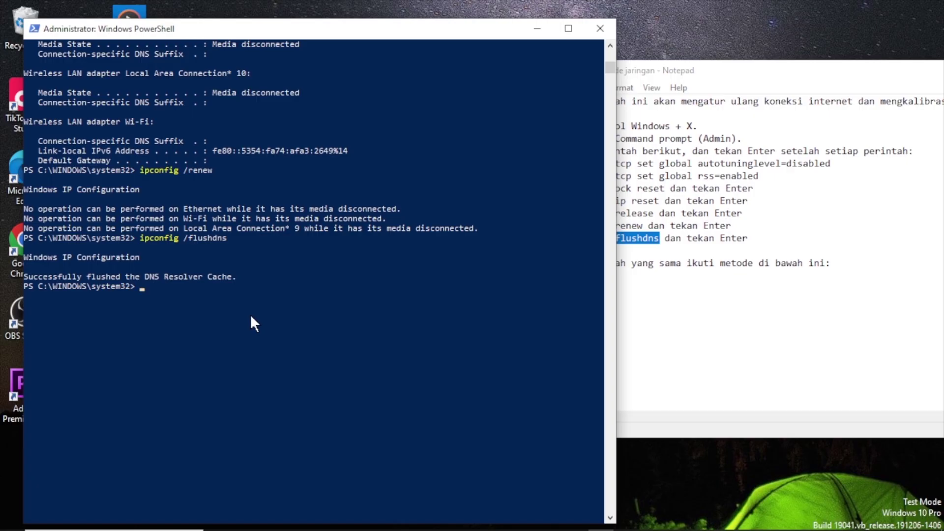
Close the PowerShell window and the Notepad notes, discarding the unsaved changes to the notes.
click(751, 75)
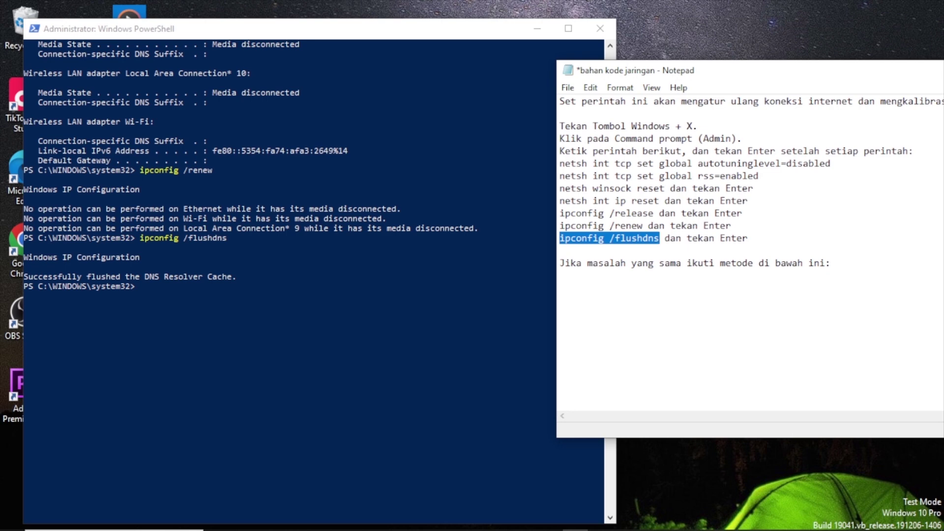
drag(780, 76, 671, 239)
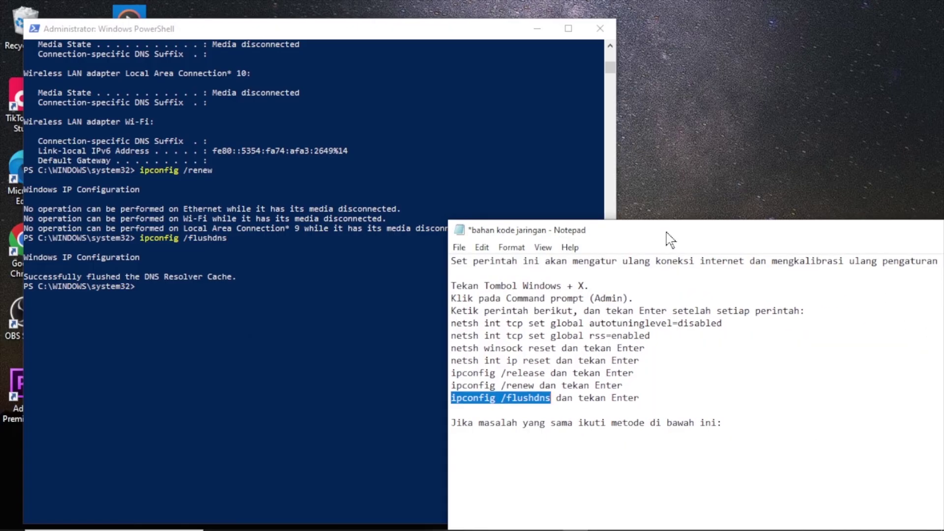
drag(670, 239, 768, 283)
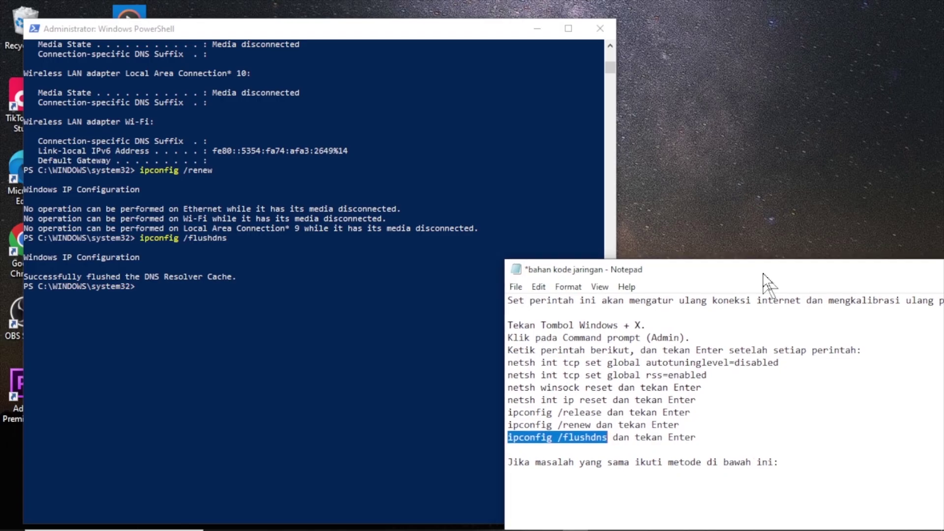
click(599, 28)
drag(862, 275, 527, 169)
click(858, 164)
key(n)
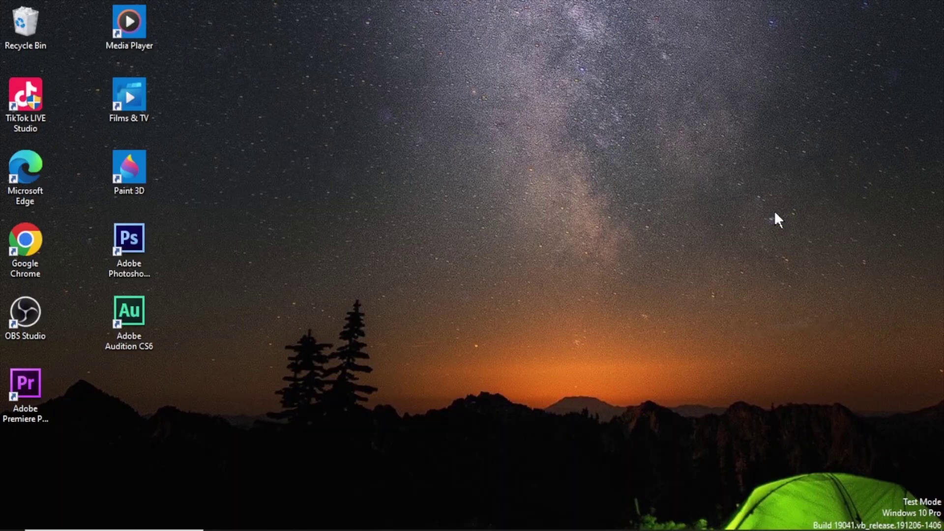
key(alt+F4)
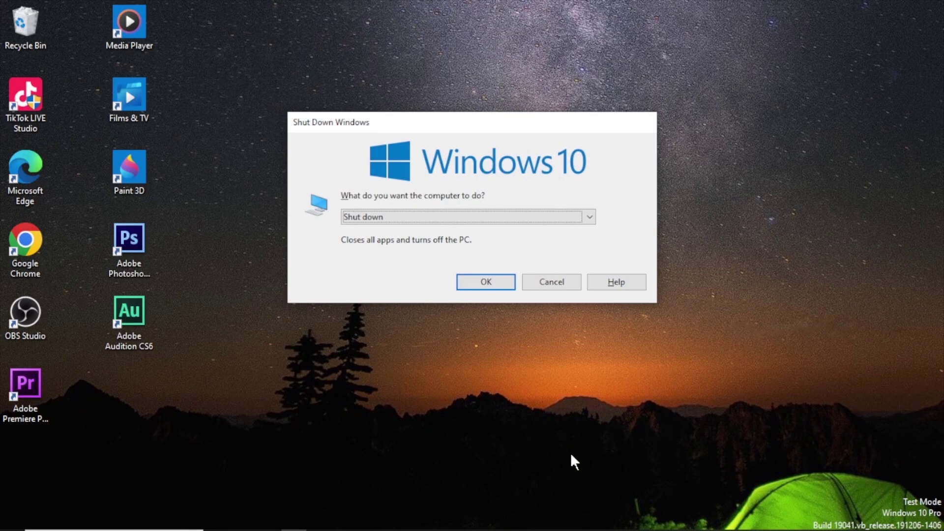
click(583, 217)
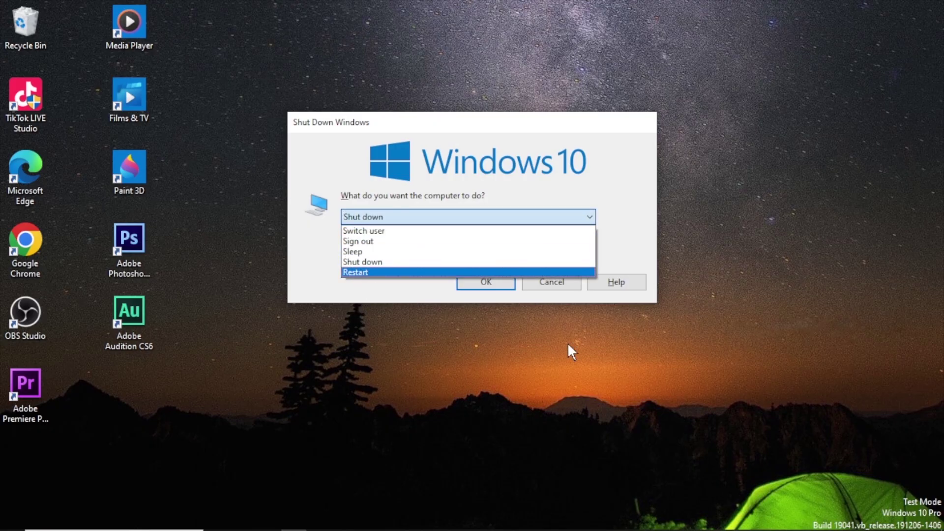
click(693, 222)
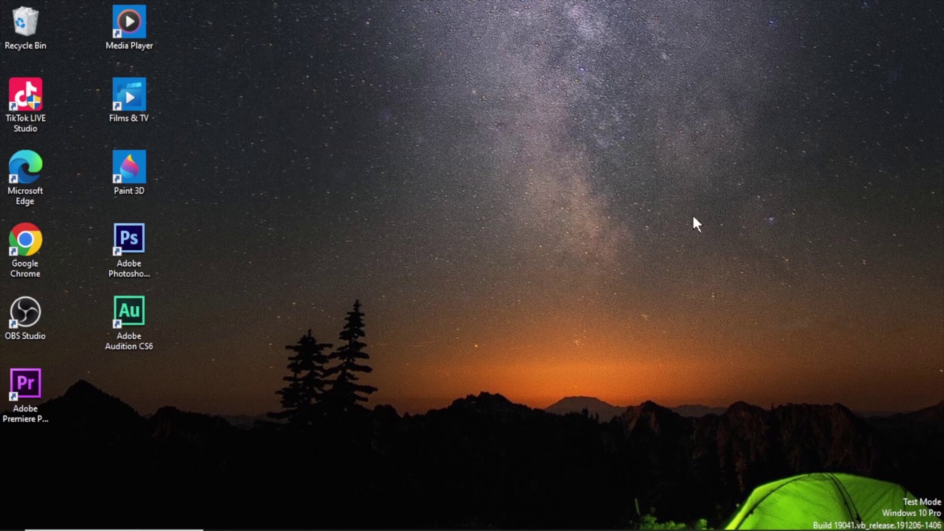
Search Google for "test speed" in Chrome, look at the internet speed test offered, and close the browser.
mouse_move(276, 527)
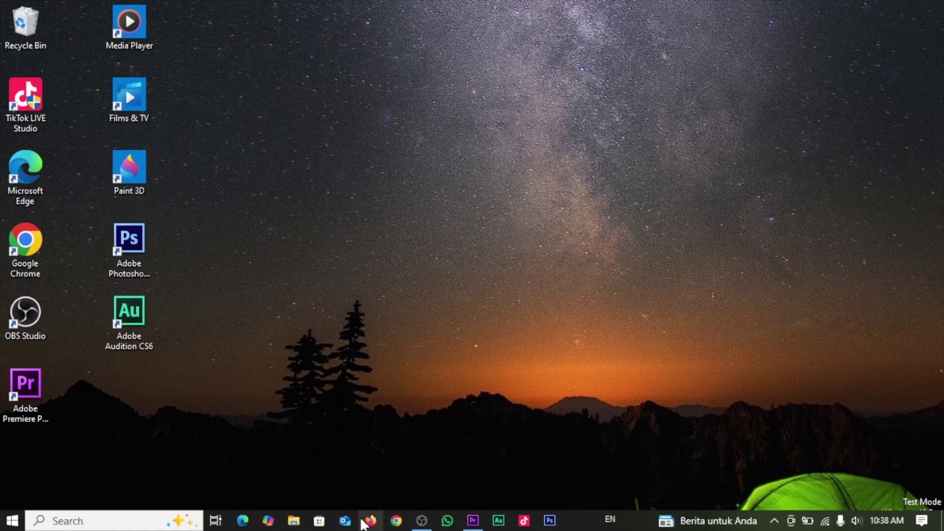
click(396, 521)
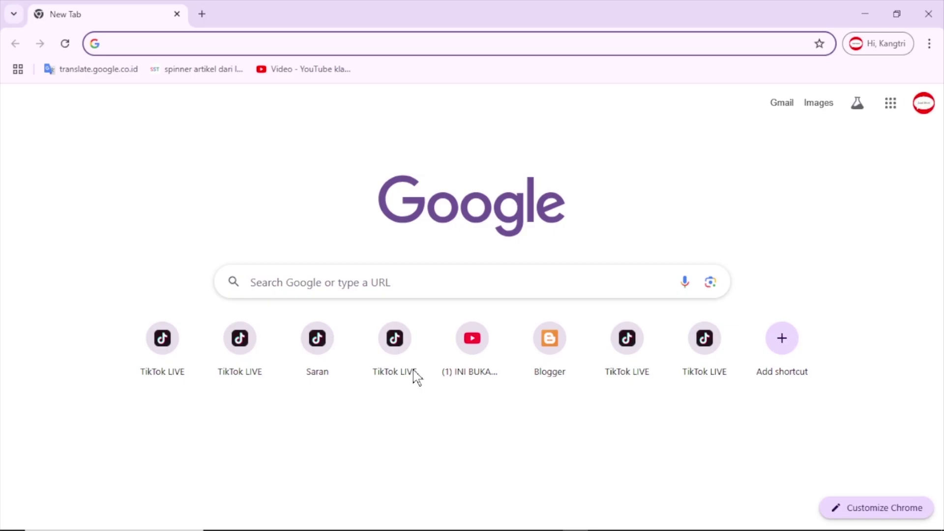
text(t)
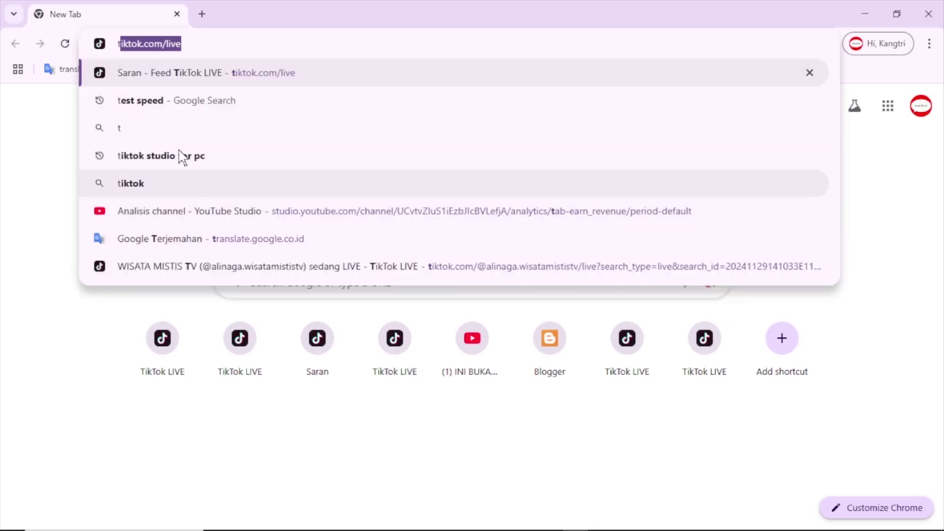
click(160, 102)
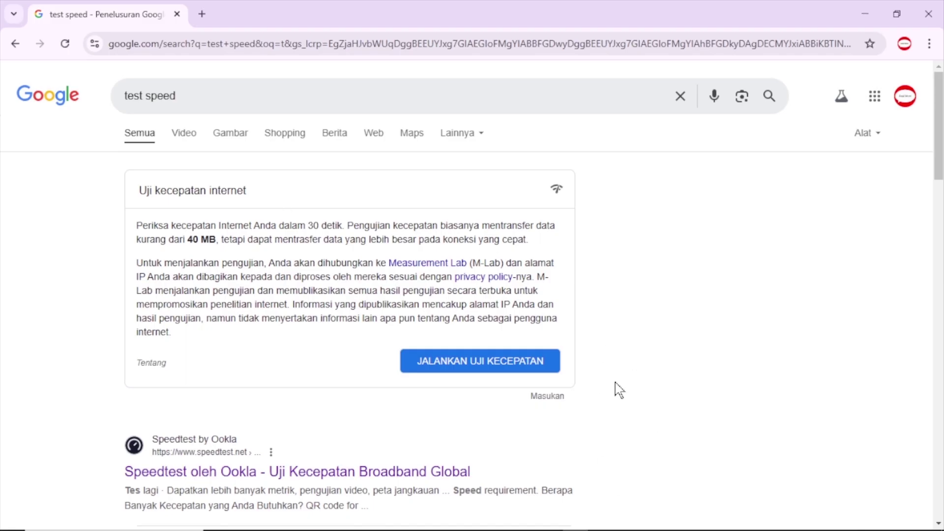
click(927, 11)
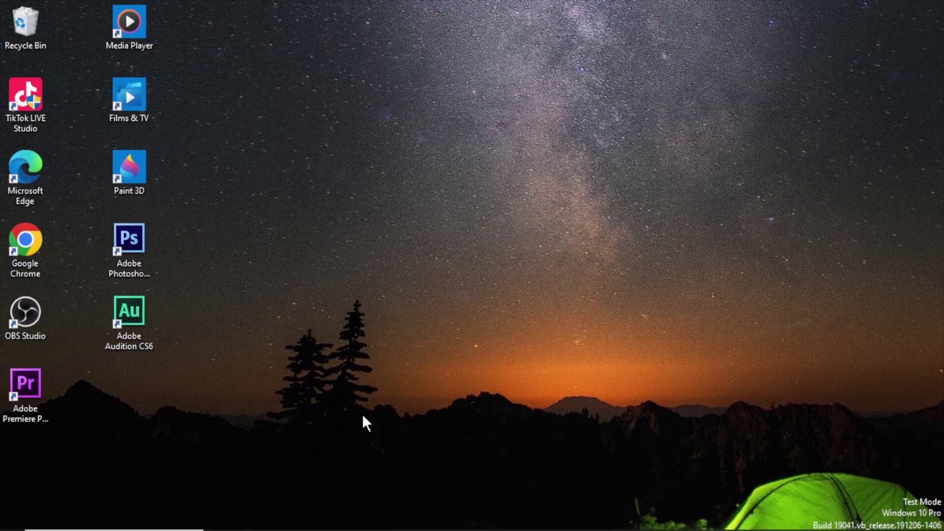
Open Device Manager and expand the Network adapters category.
key(super+x)
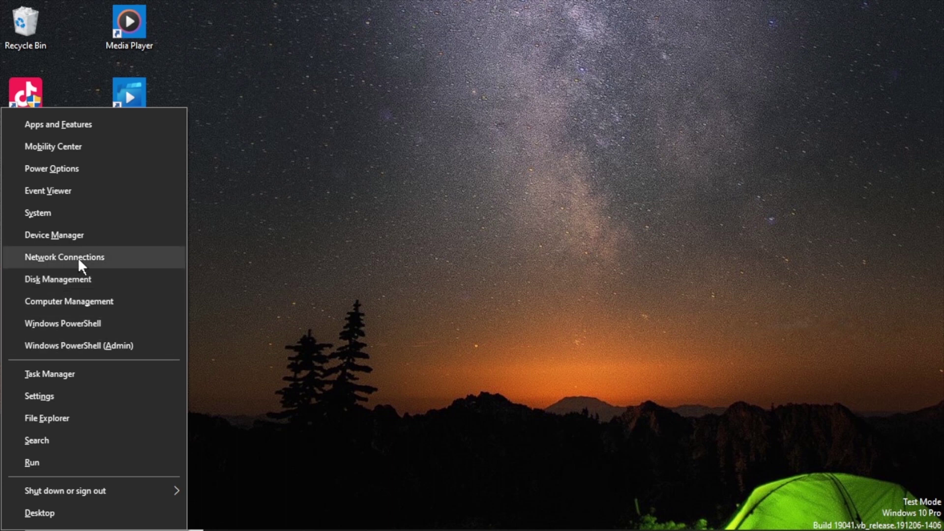
click(63, 232)
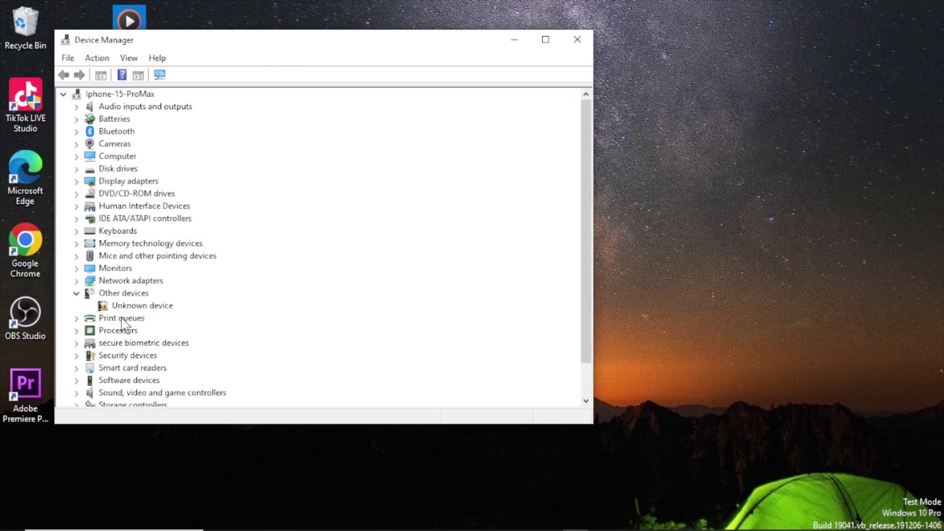
click(76, 281)
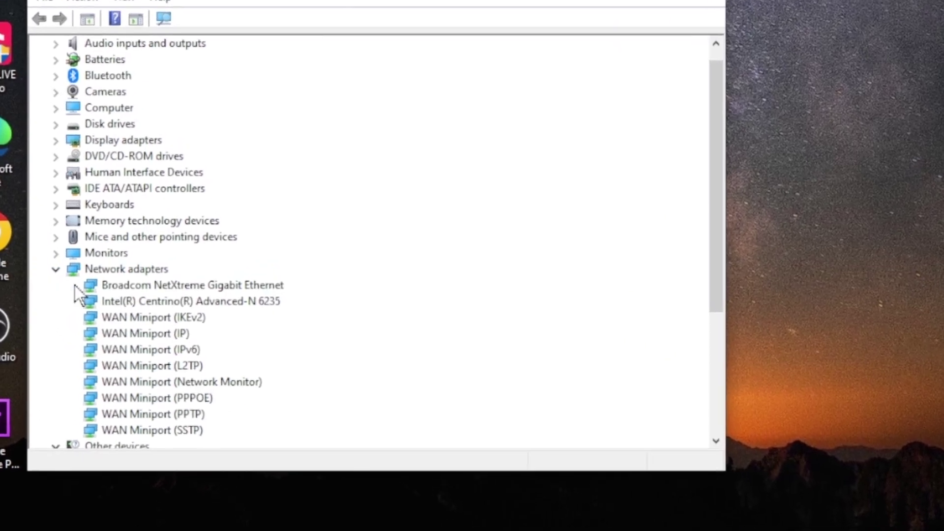
Uninstall the WAN Miniport (IKEv2) device under Network adapters.
drag(791, 172, 810, 273)
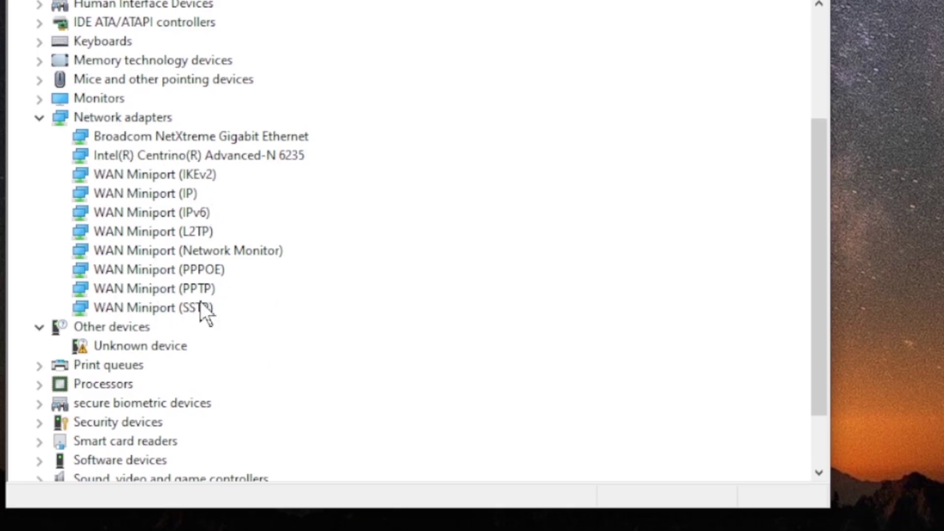
click(140, 175)
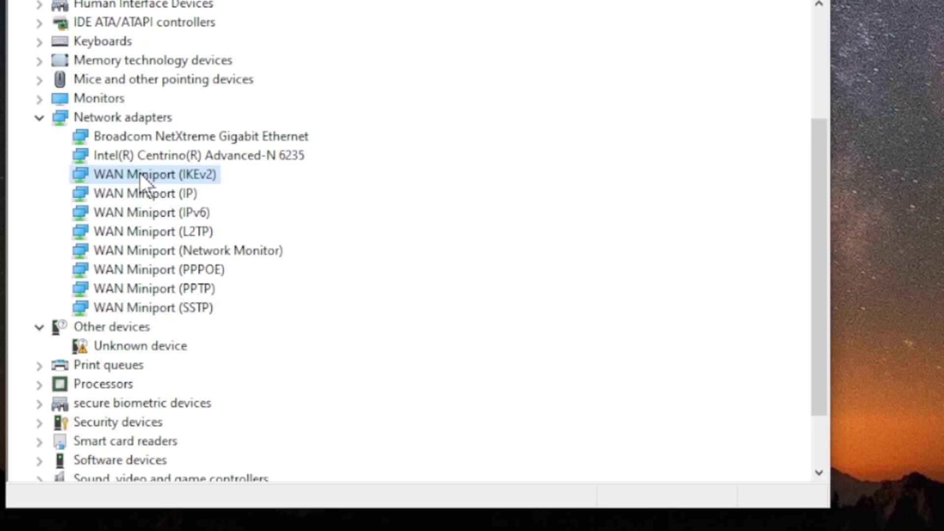
right_click(83, 202)
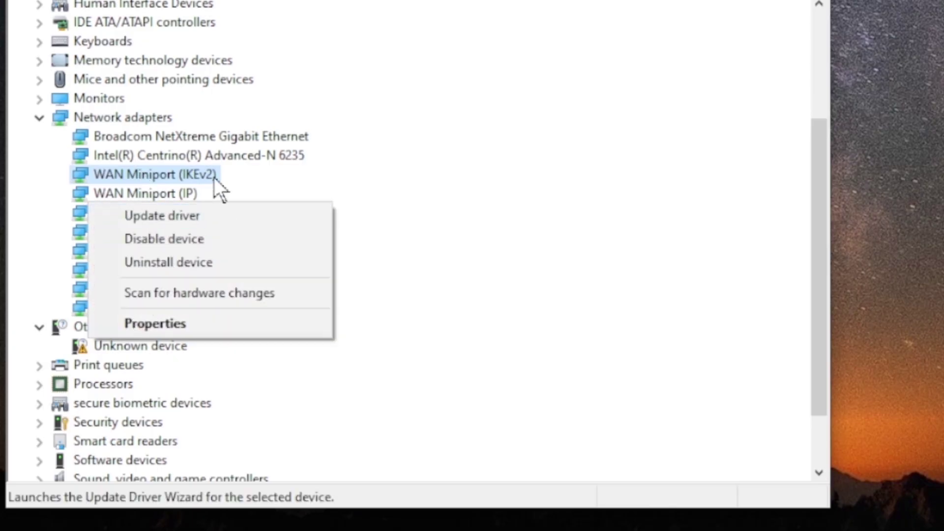
right_click(195, 175)
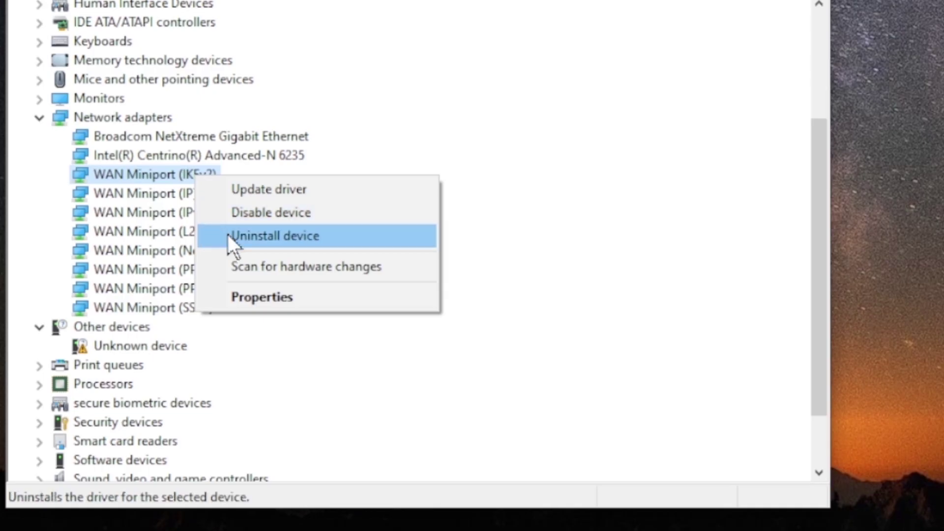
click(274, 236)
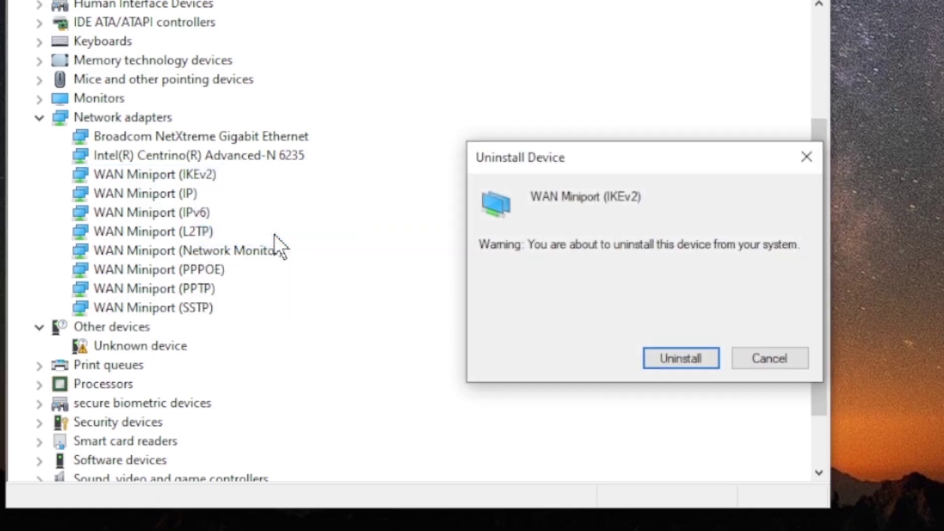
click(661, 356)
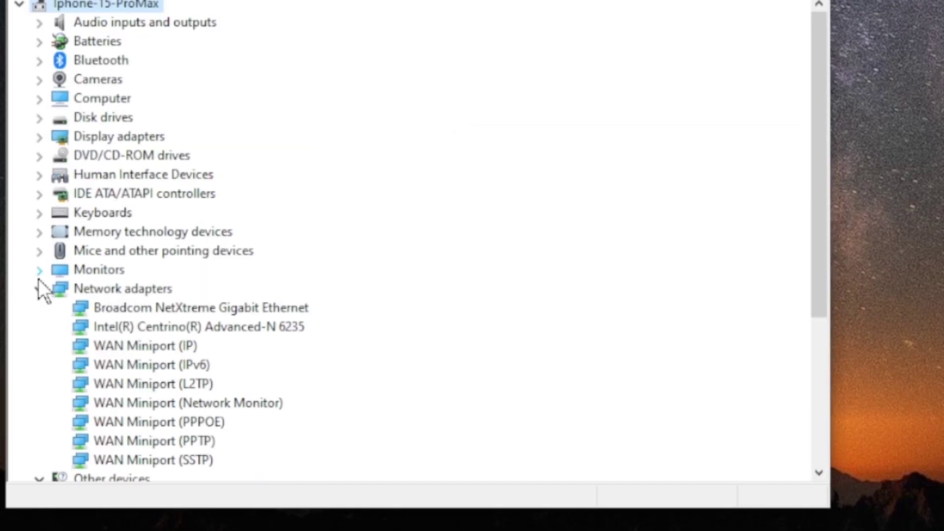
Uninstall the WAN Miniport (IP) device under Network adapters.
click(132, 350)
right_click(132, 350)
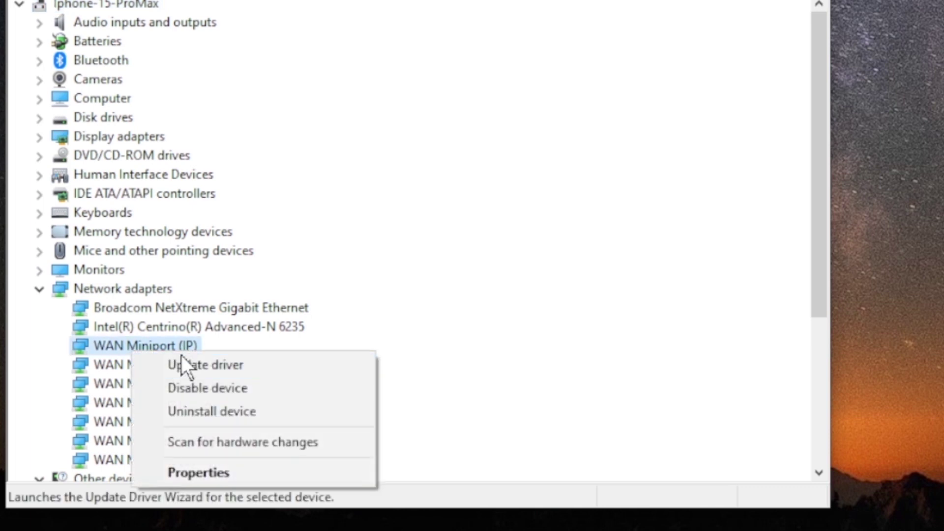
click(174, 412)
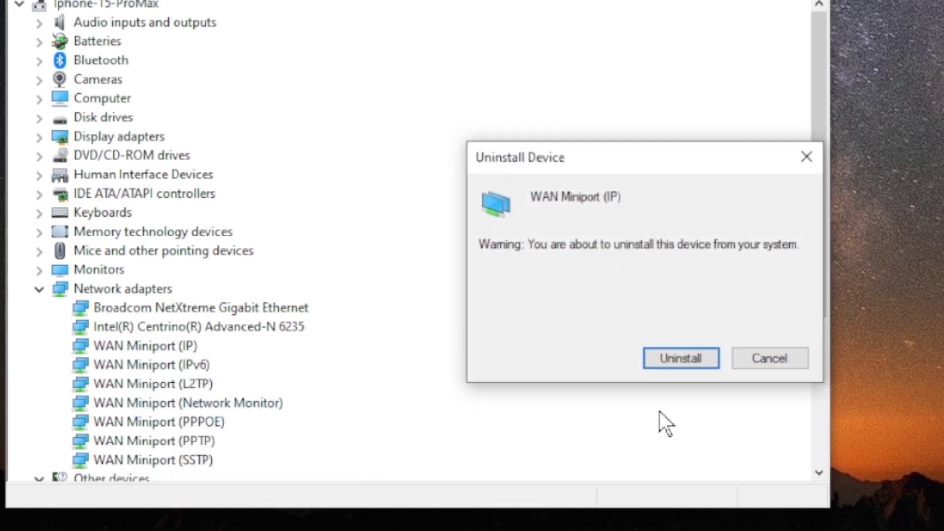
click(688, 358)
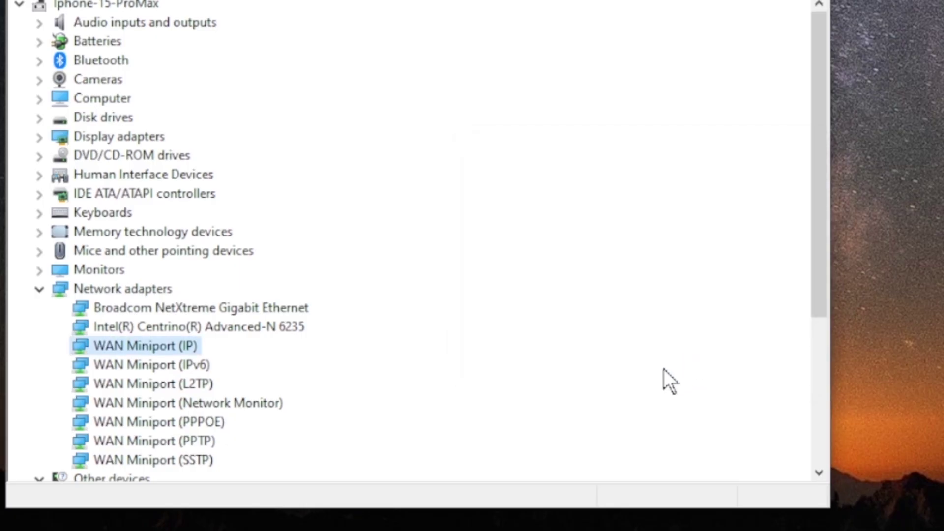
Uninstall the WAN Miniport (IPv6) device under Network adapters.
drag(815, 179, 805, 342)
click(143, 137)
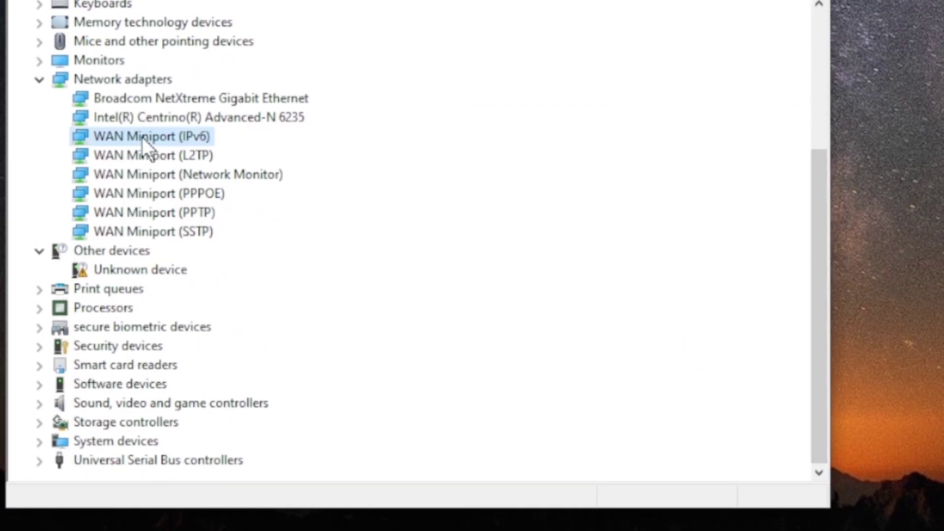
right_click(133, 137)
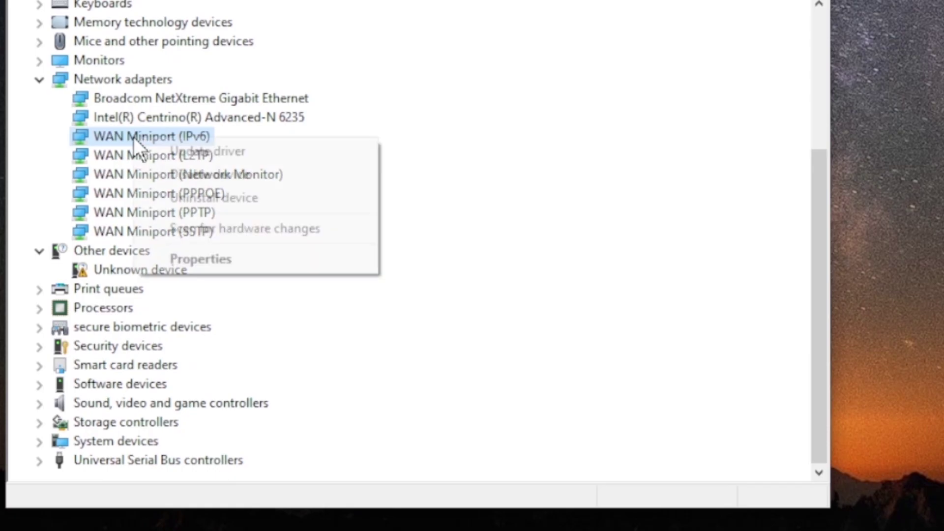
click(215, 198)
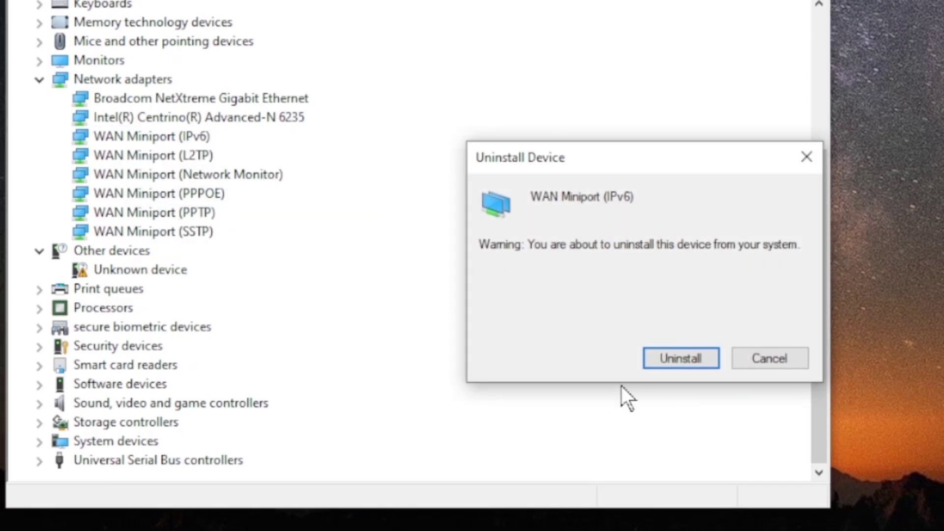
click(649, 357)
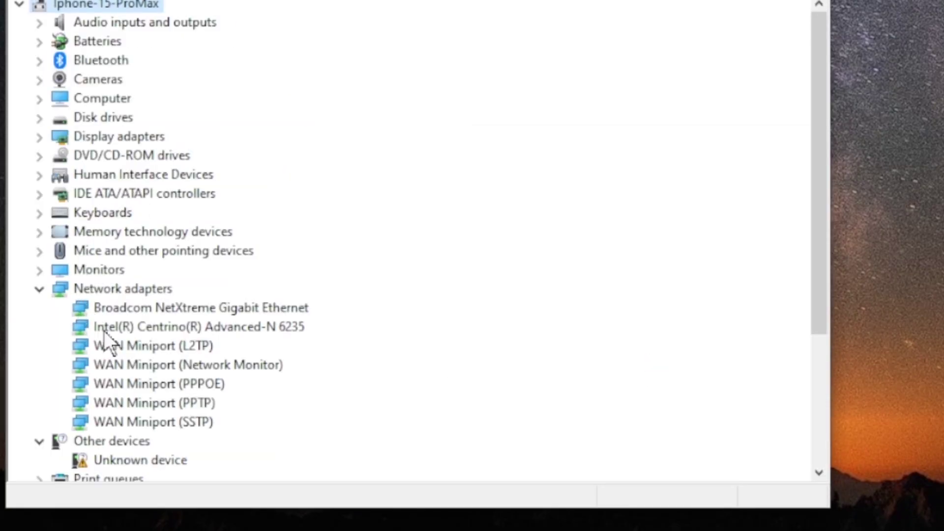
Uninstall the WAN Miniport (L2TP) and WAN Miniport (Network Monitor) devices under Network adapters.
right_click(143, 344)
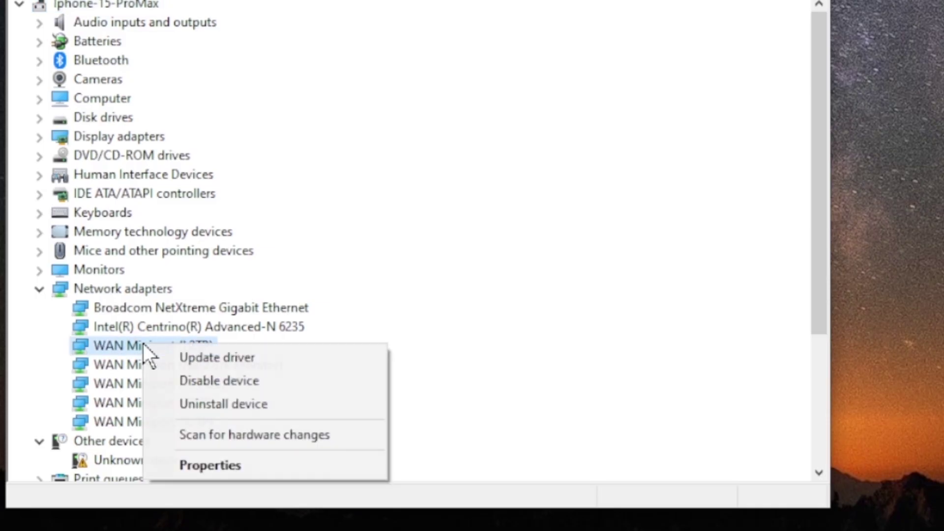
click(203, 403)
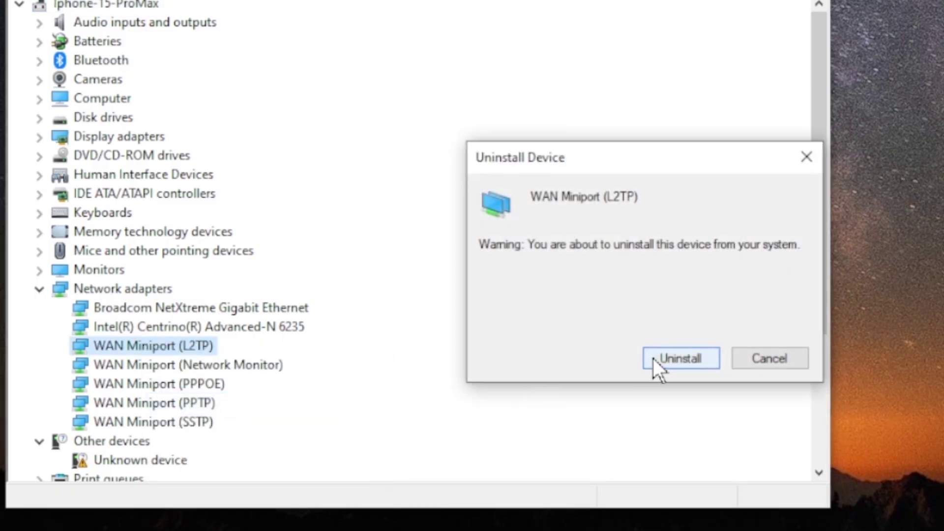
click(653, 361)
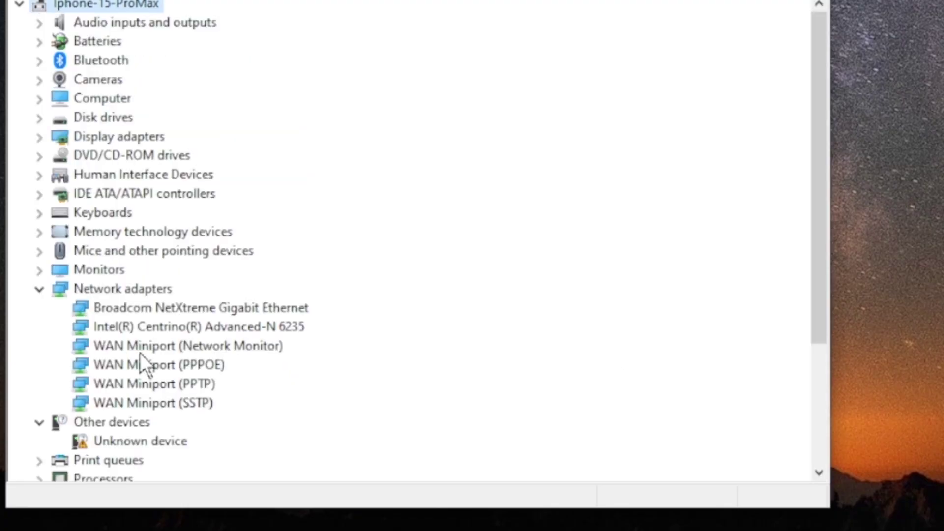
click(140, 341)
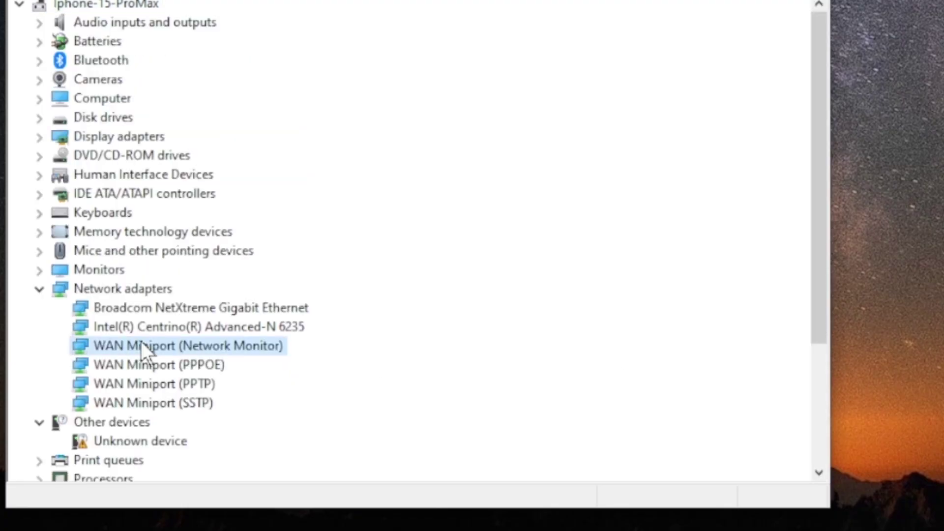
right_click(140, 341)
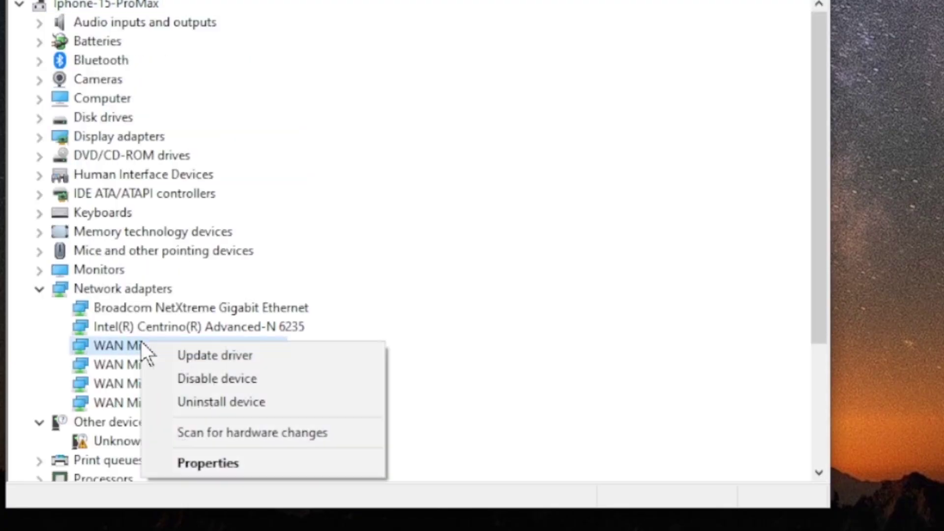
click(206, 403)
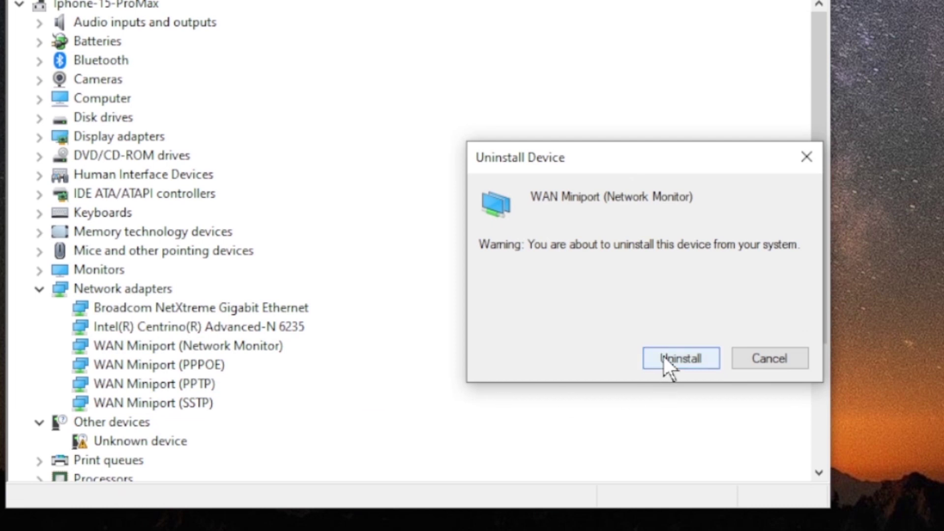
click(664, 356)
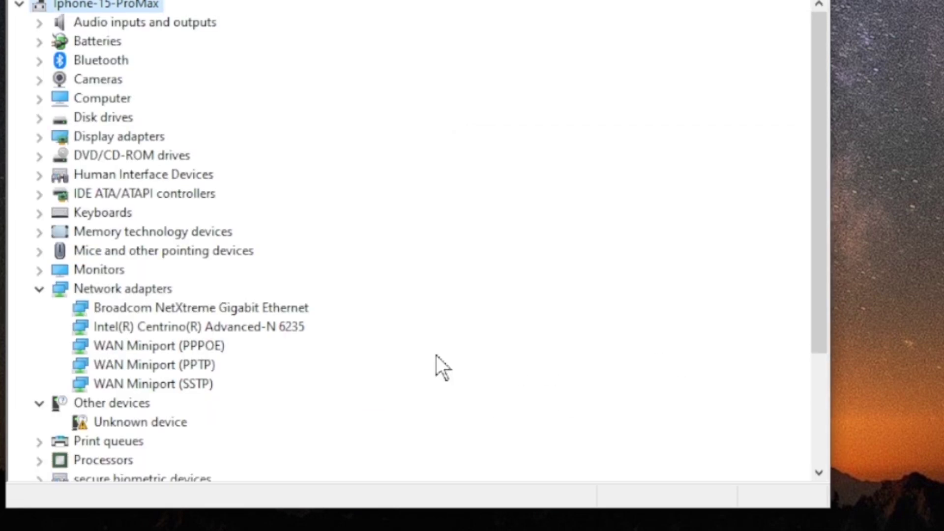
Uninstall the WAN Miniport (PPPOE) device under Network adapters.
click(157, 350)
right_click(158, 350)
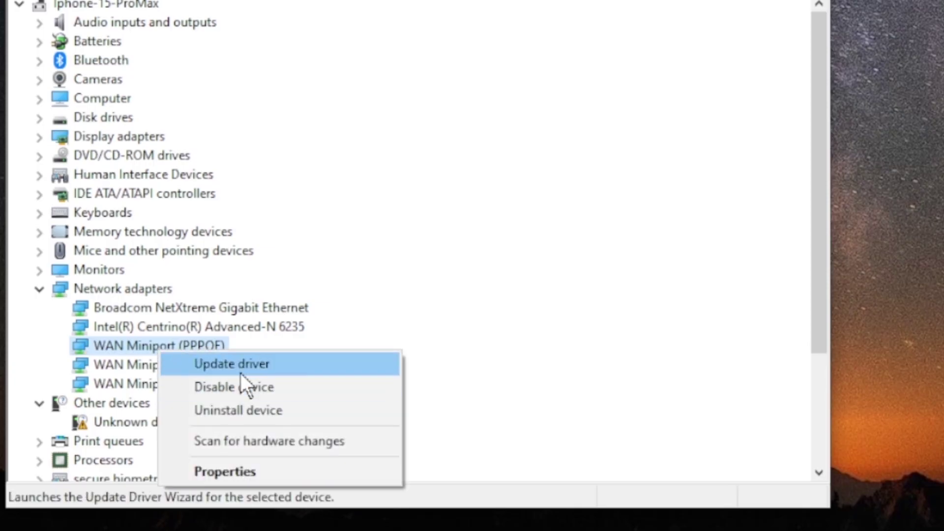
click(243, 410)
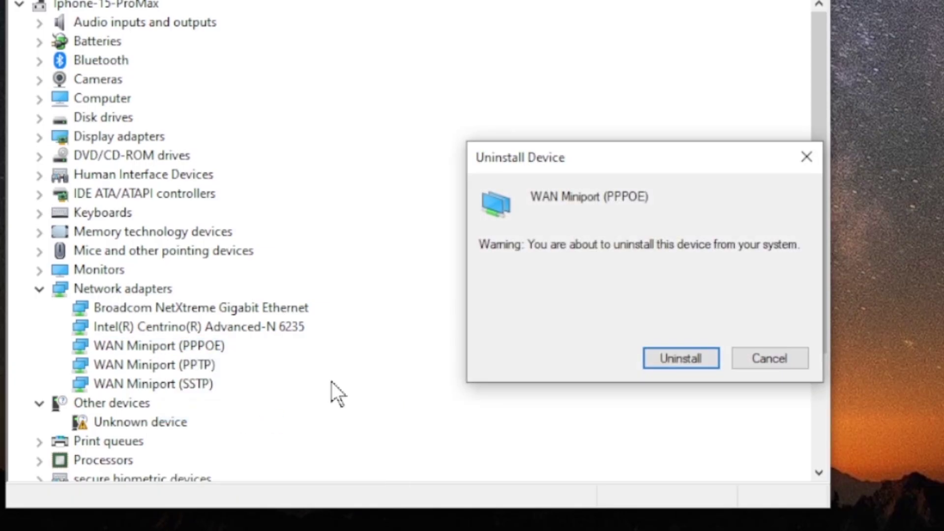
click(683, 355)
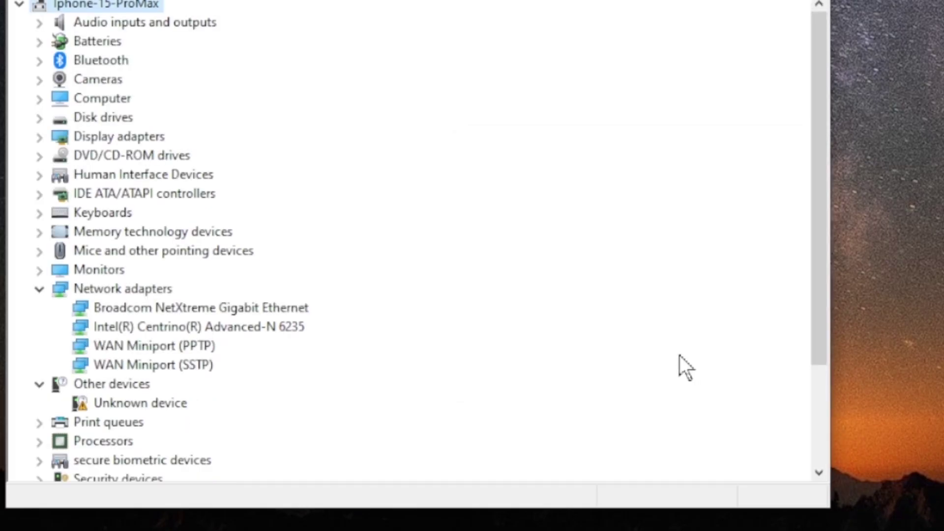
Uninstall the WAN Miniport (PPTP) and WAN Miniport (SSTP) devices under Network adapters.
right_click(99, 343)
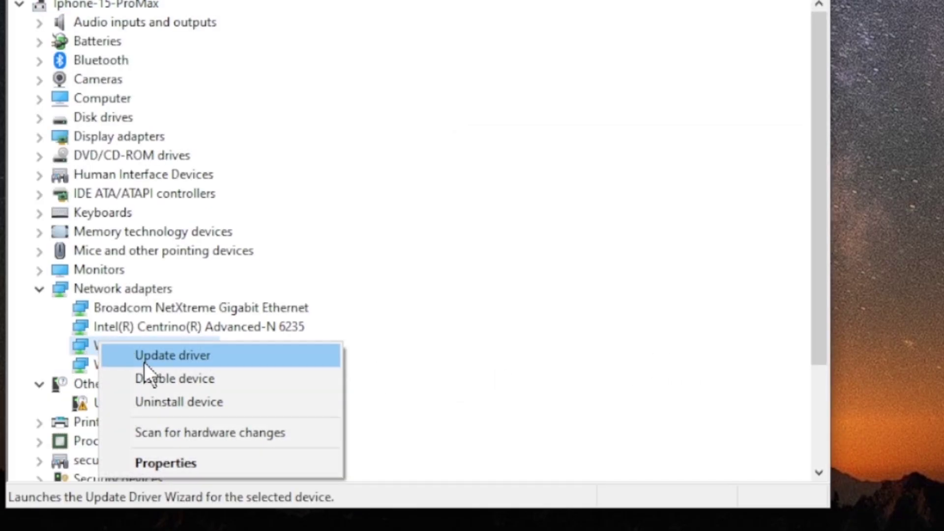
click(171, 401)
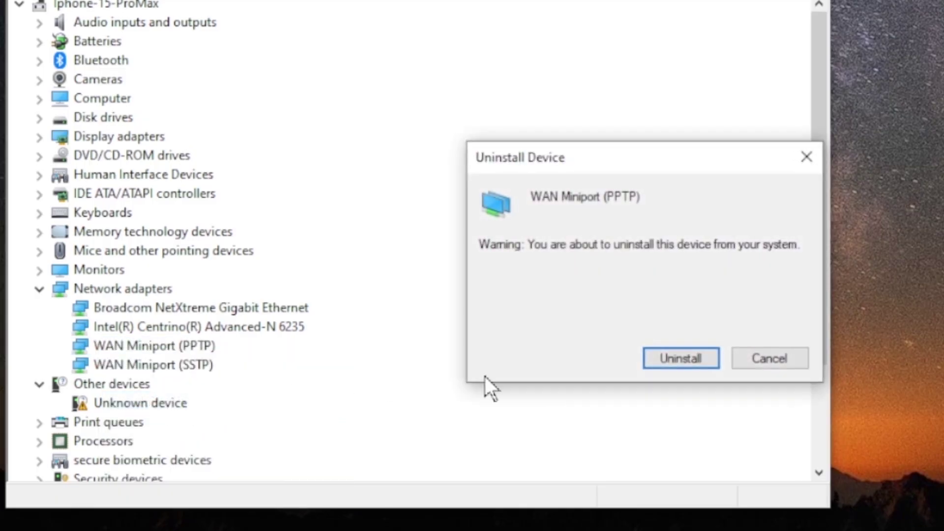
click(650, 361)
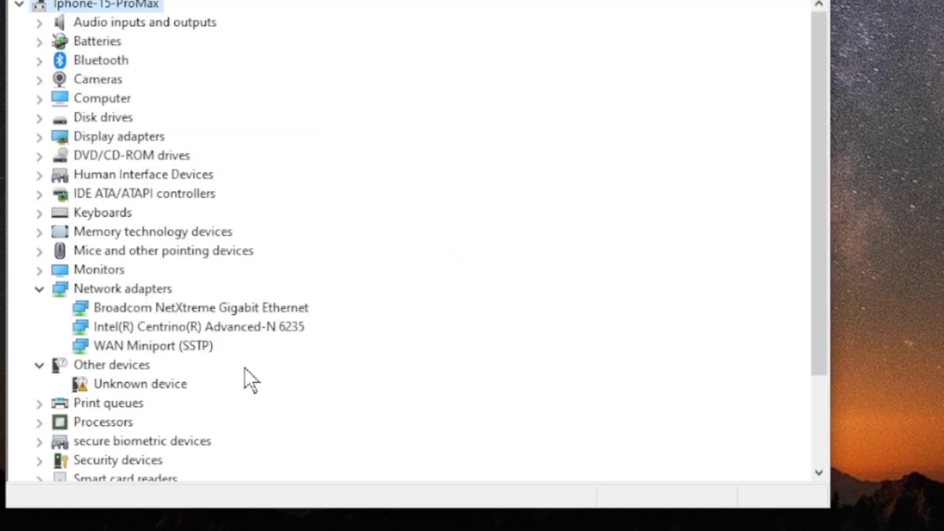
right_click(177, 347)
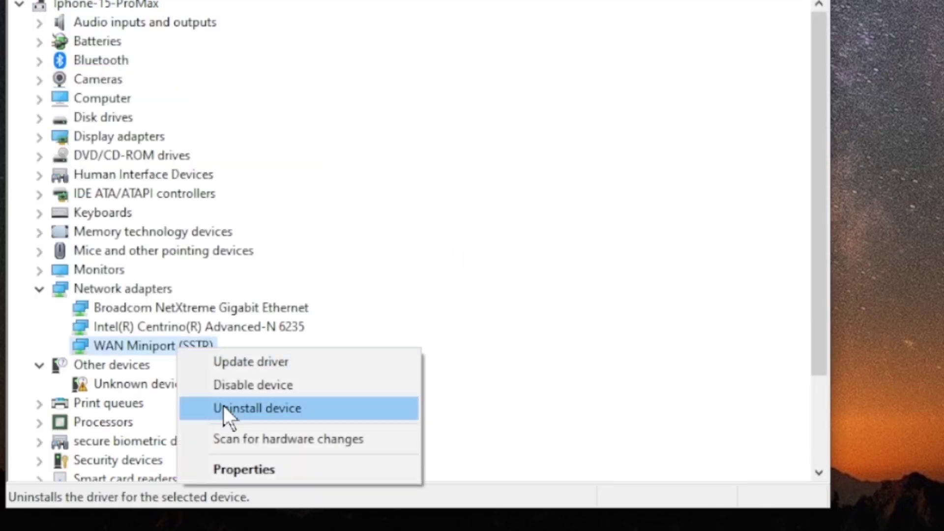
click(223, 408)
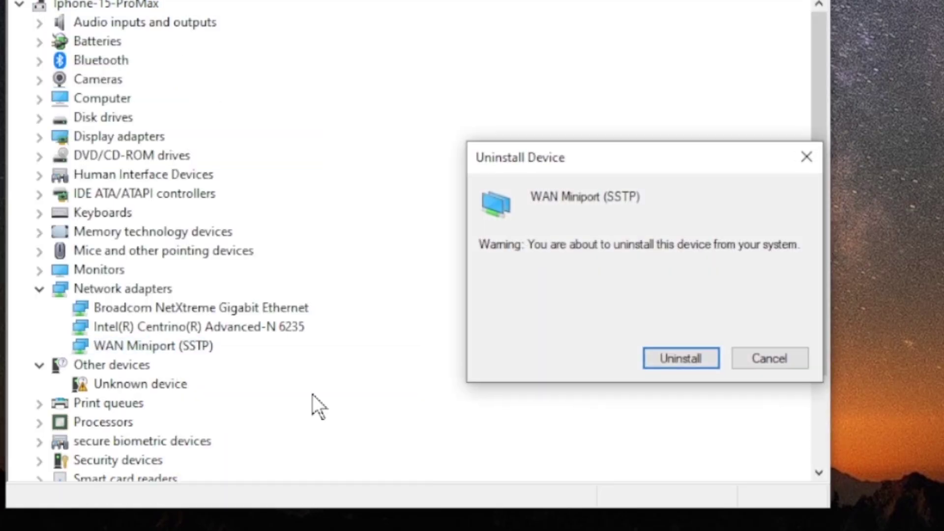
click(707, 352)
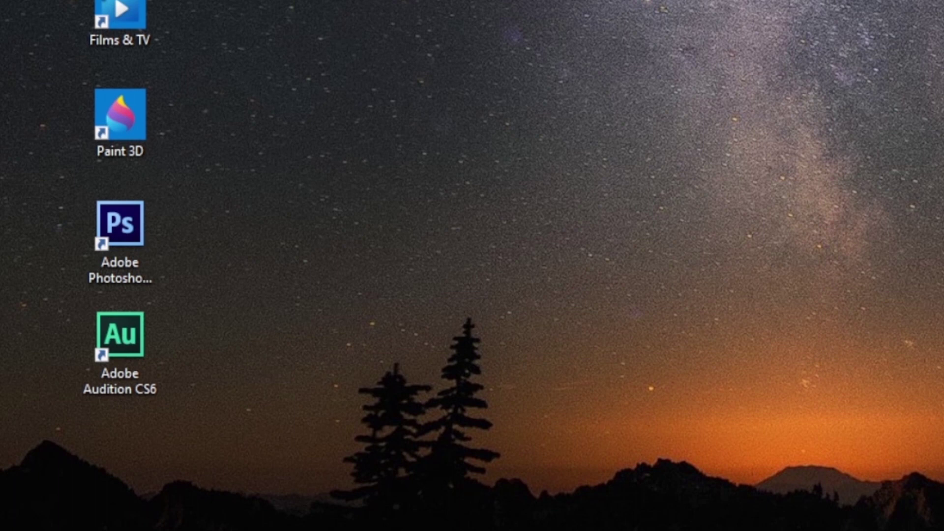
Bring up the Shut Down Windows dialog and open its choices for restarting the computer.
key(alt+F4)
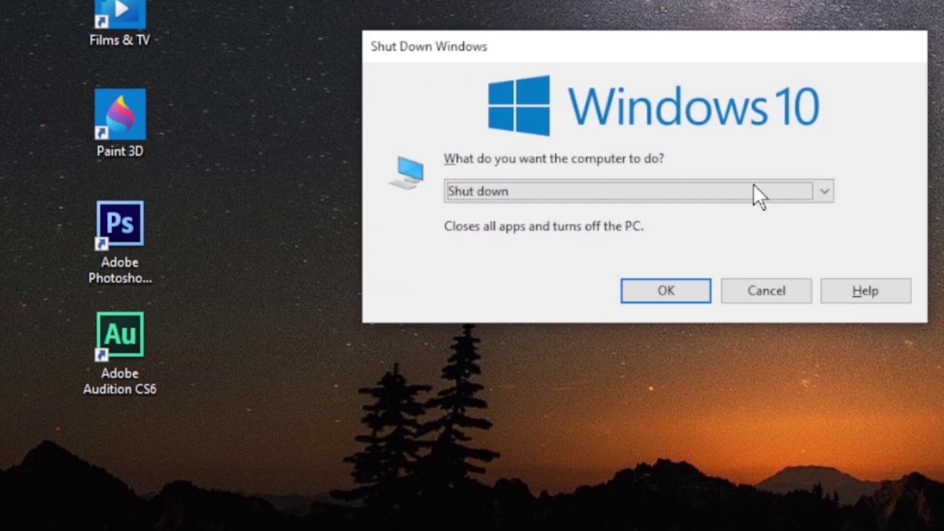
click(772, 187)
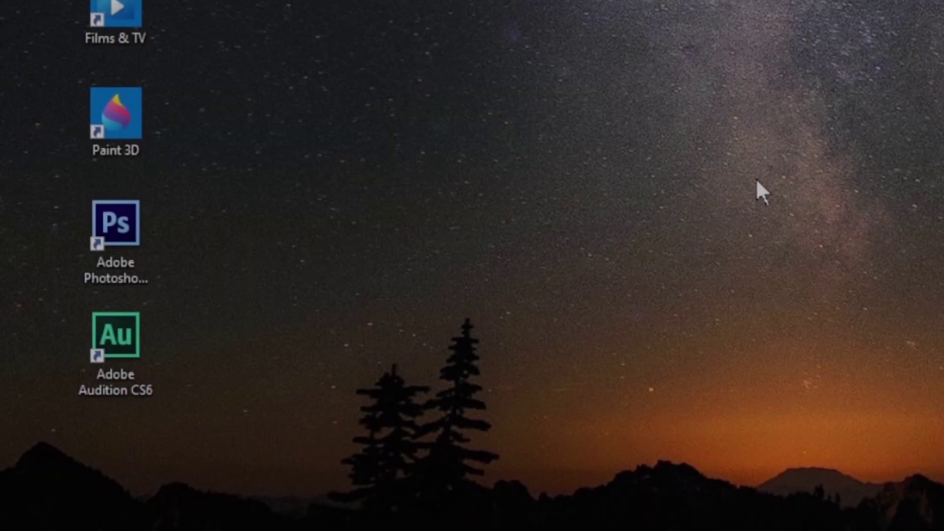
Open Device Manager, check which WAN Miniport devices are listed under Network adapters, and close the window.
key(super+x)
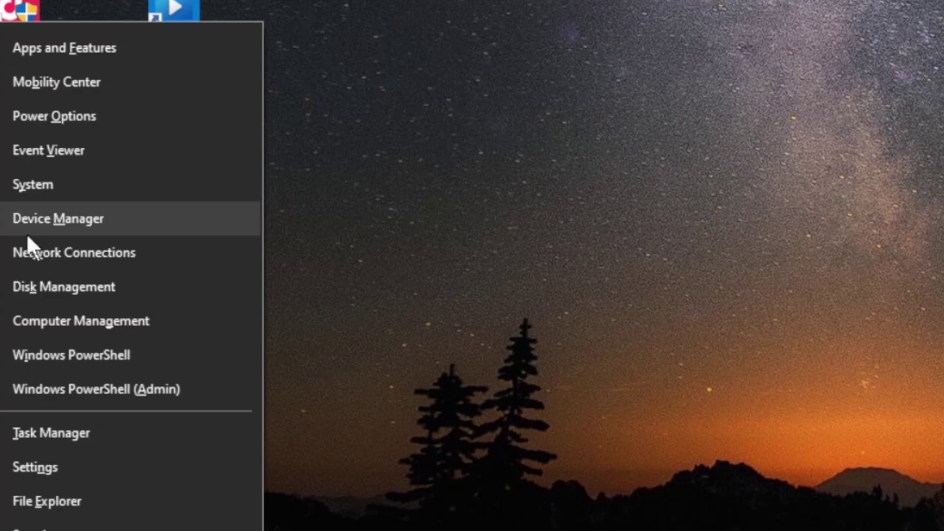
click(66, 217)
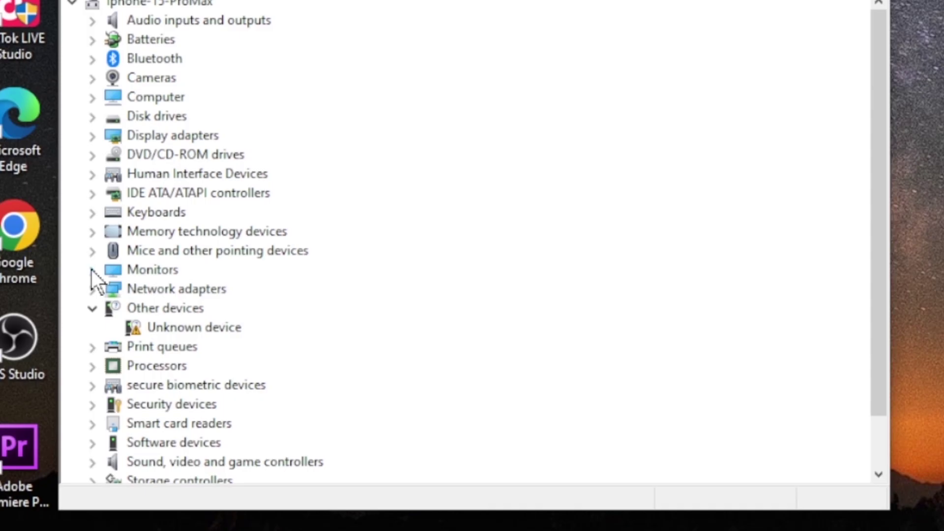
click(93, 290)
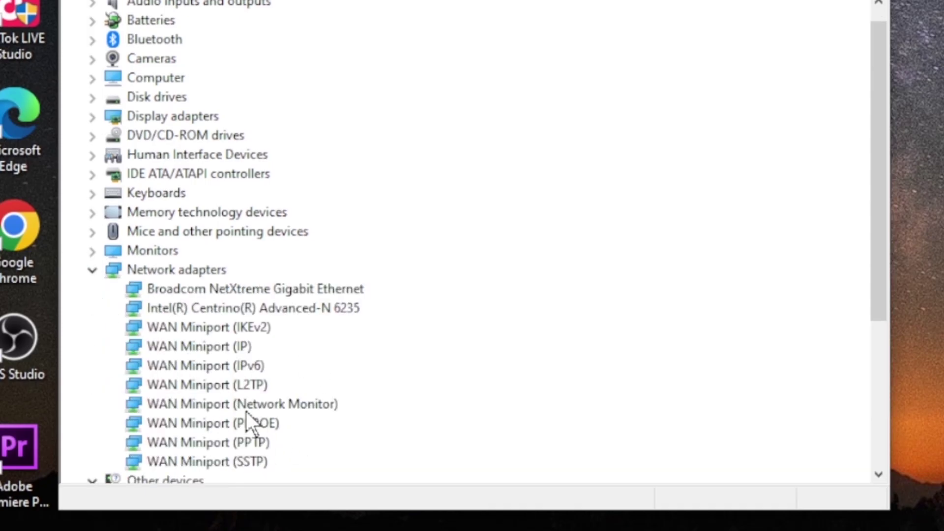
drag(875, 154, 875, 272)
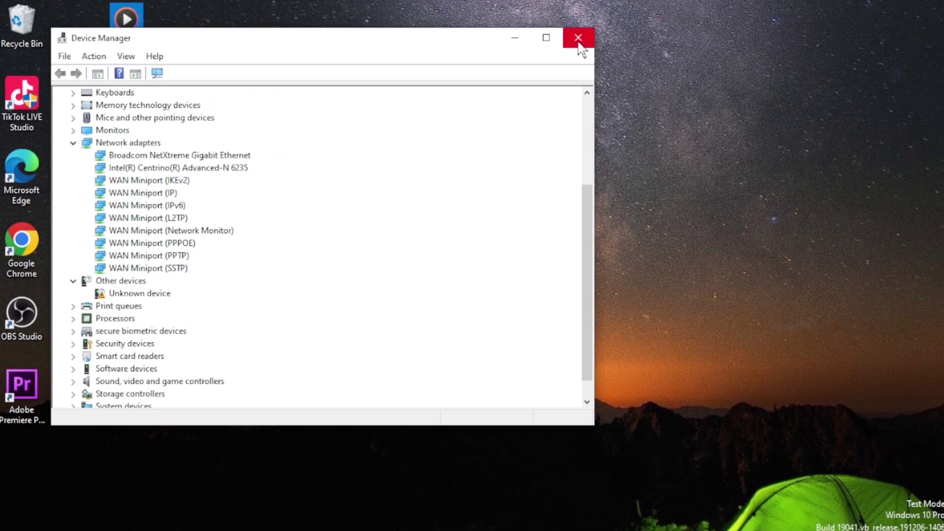
click(665, 2)
Search Google for "test speed" in Chrome and run the internet speed test, repeating it once.
click(406, 523)
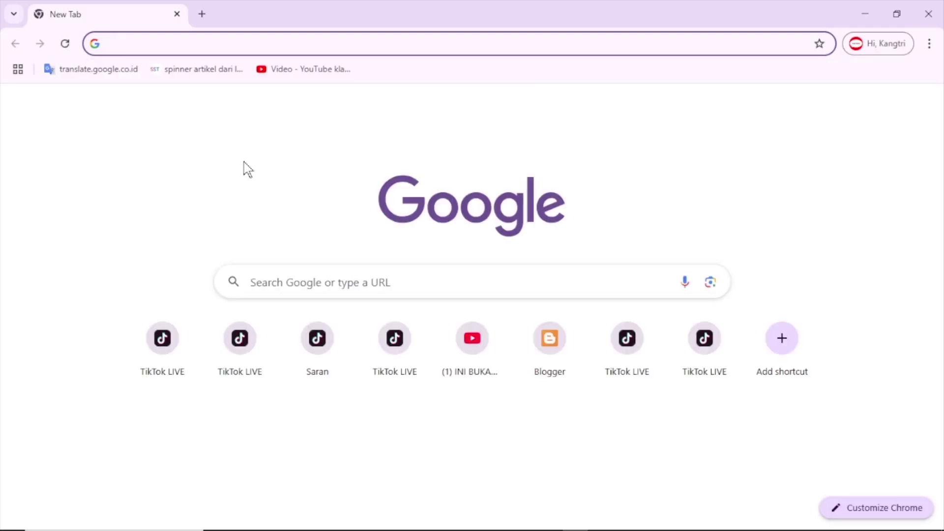
click(141, 74)
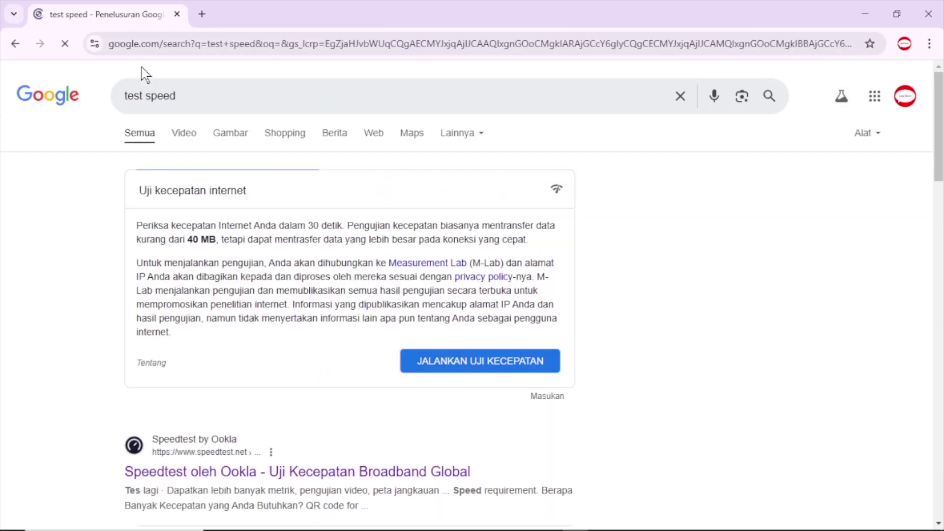
click(448, 364)
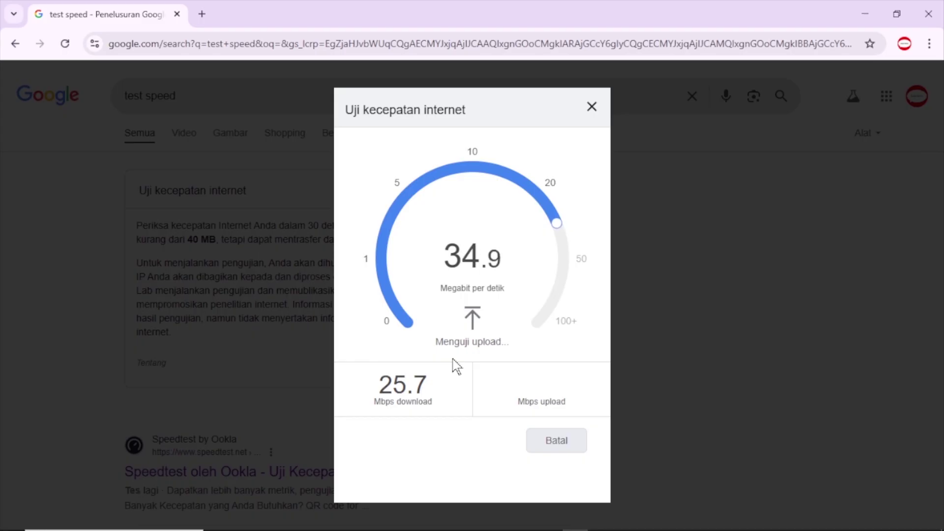
click(550, 337)
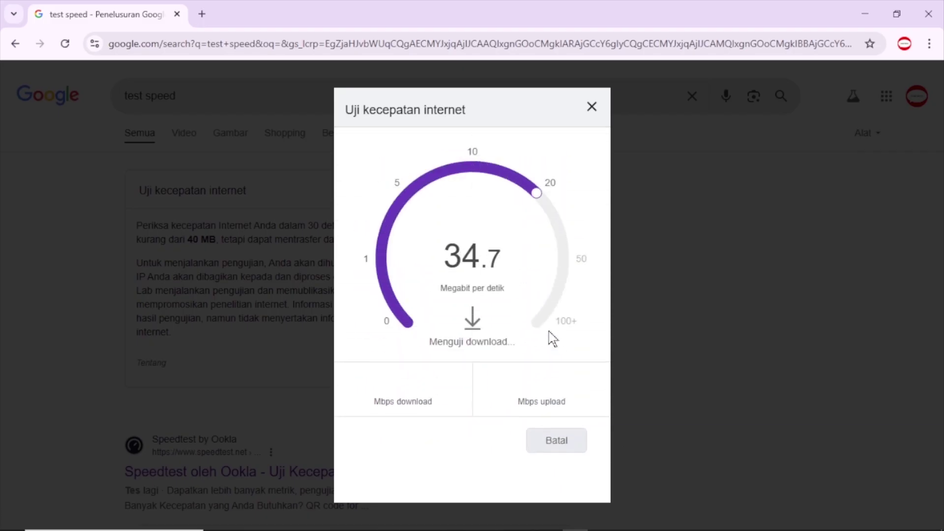